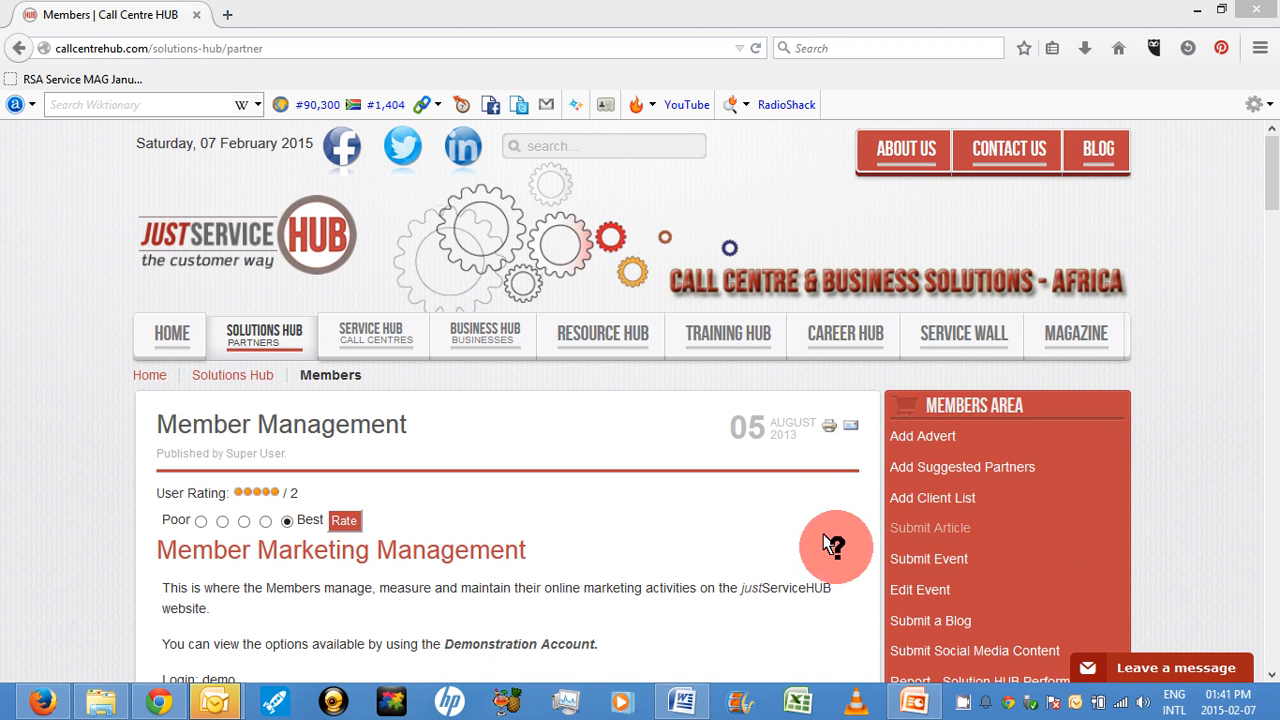
# - Open the Submit Article form and copy the heading "Lowering operating costs for call centre management" from the Word document
pyautogui.click(930, 528)
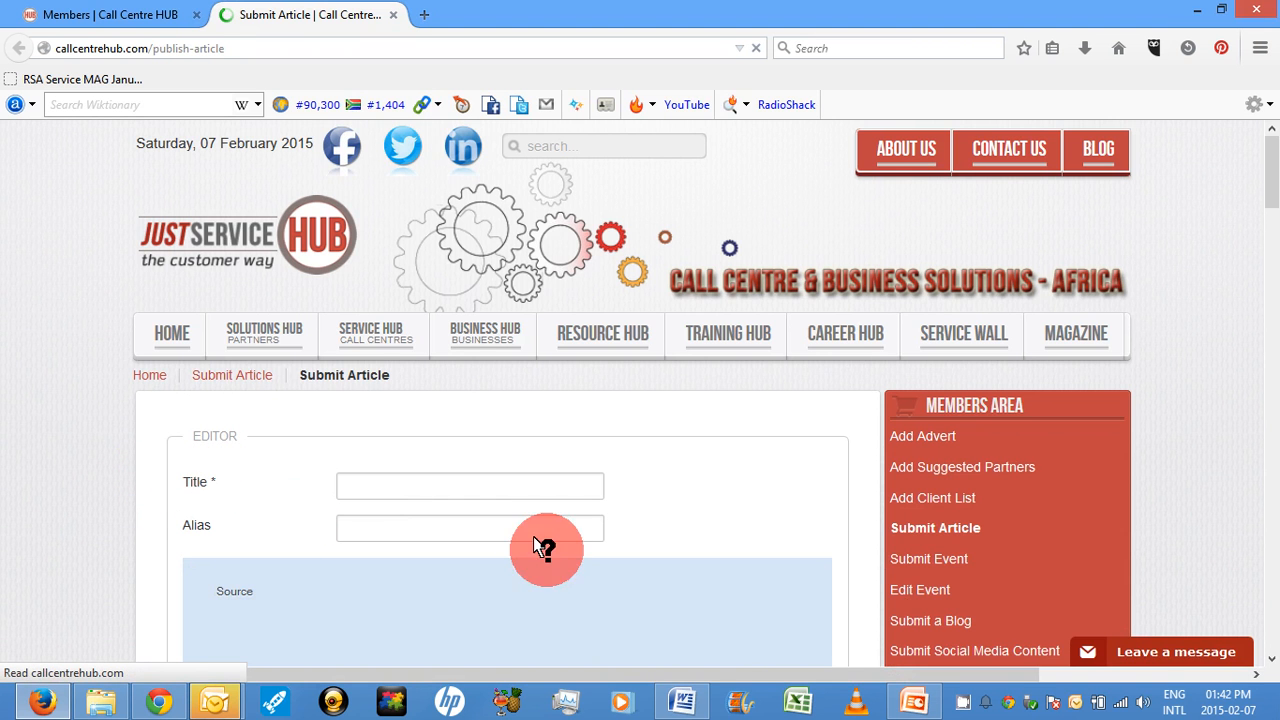
pyautogui.click(674, 700)
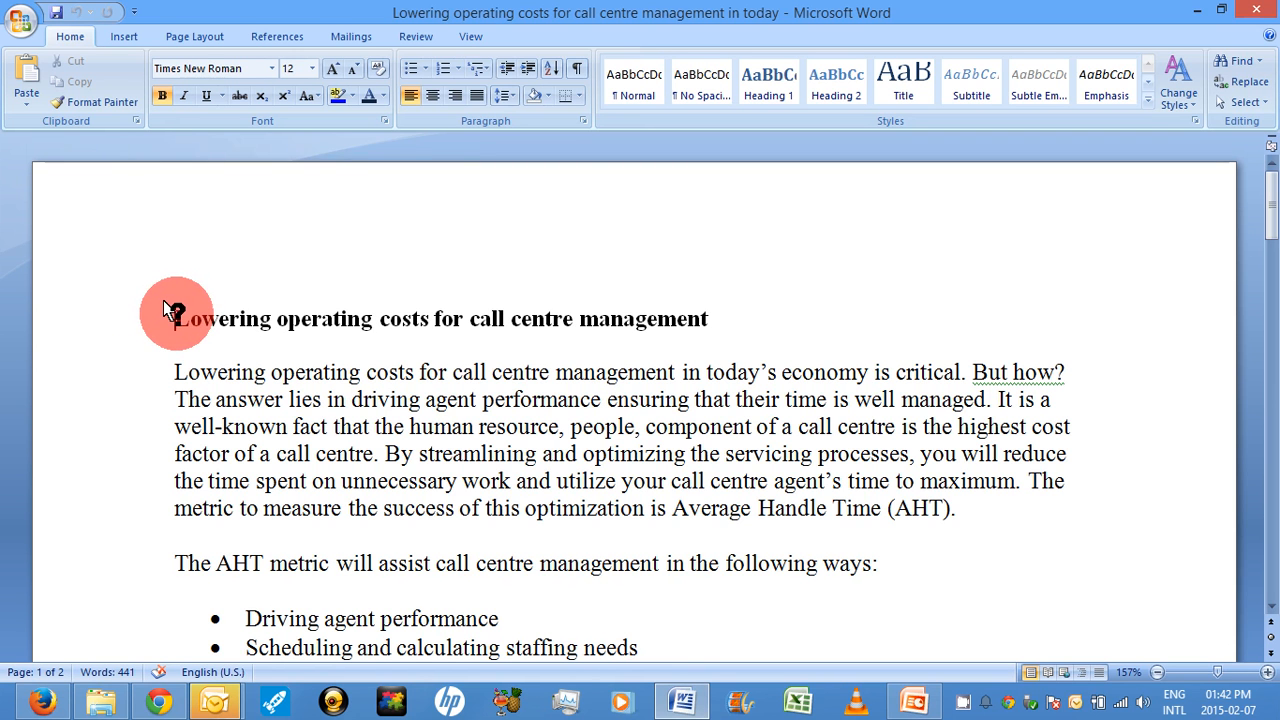
pyautogui.moveTo(177, 314); pyautogui.dragTo(757, 313)
pyautogui.hotkey('ctrl', 'c')
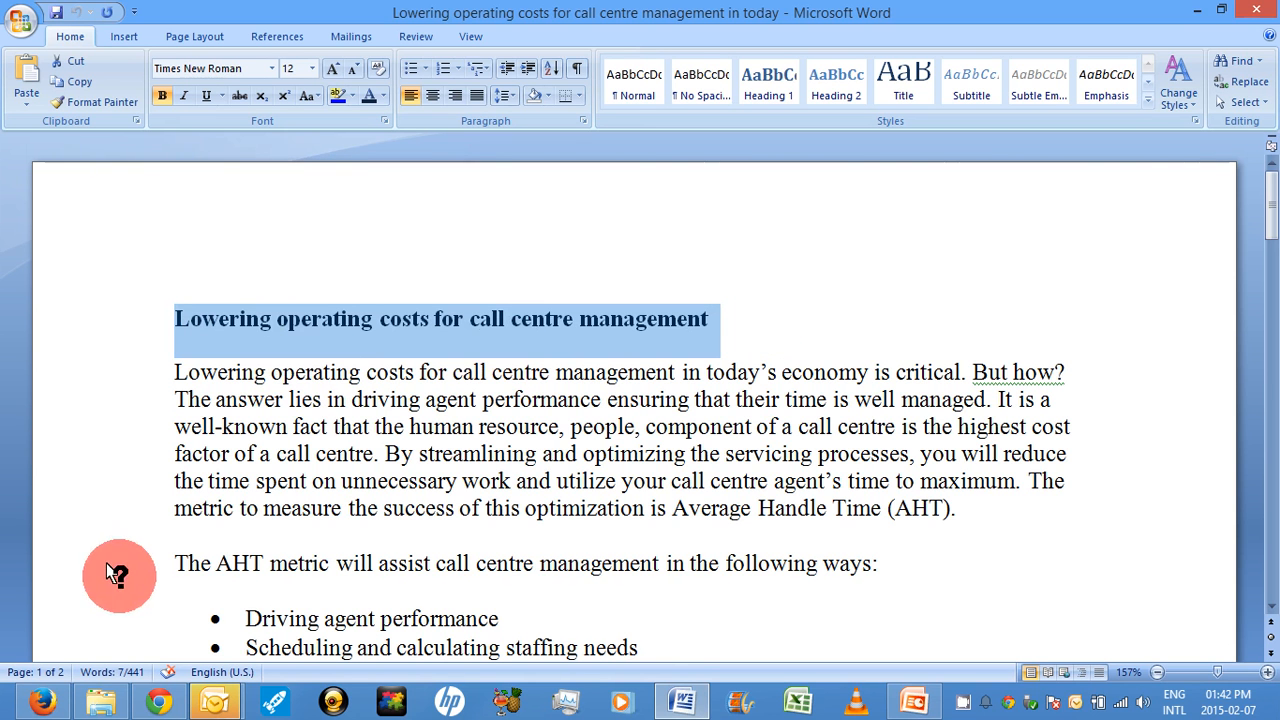
# - Switch back to the Submit Article form in Firefox and paste the copied heading as the article's title
pyautogui.click(38, 706)
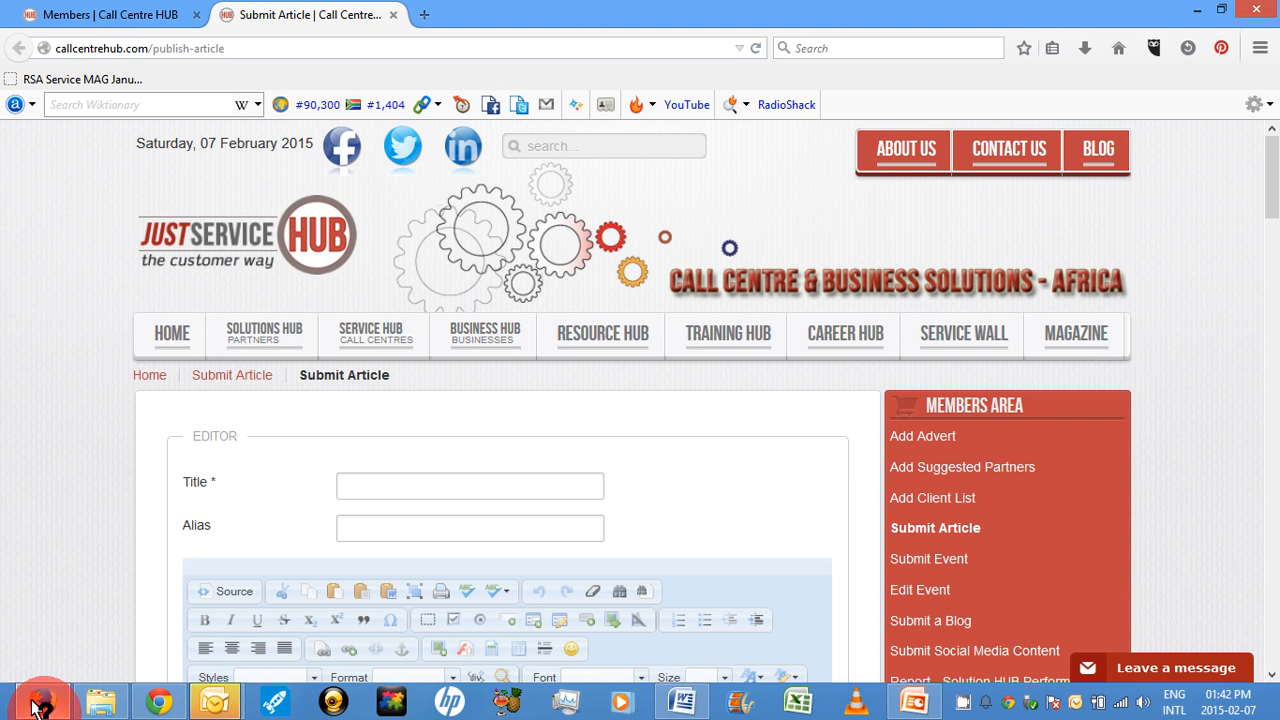
pyautogui.doubleClick(343, 486)
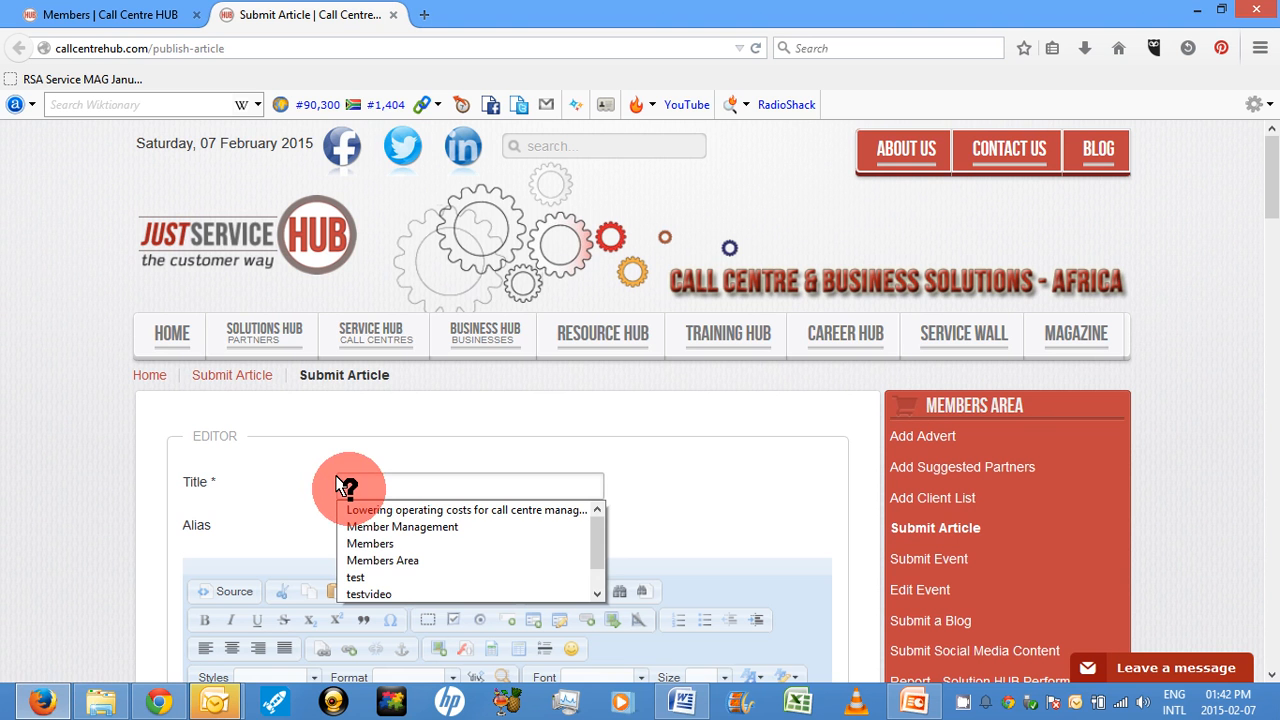
pyautogui.hotkey('ctrl', 'v')
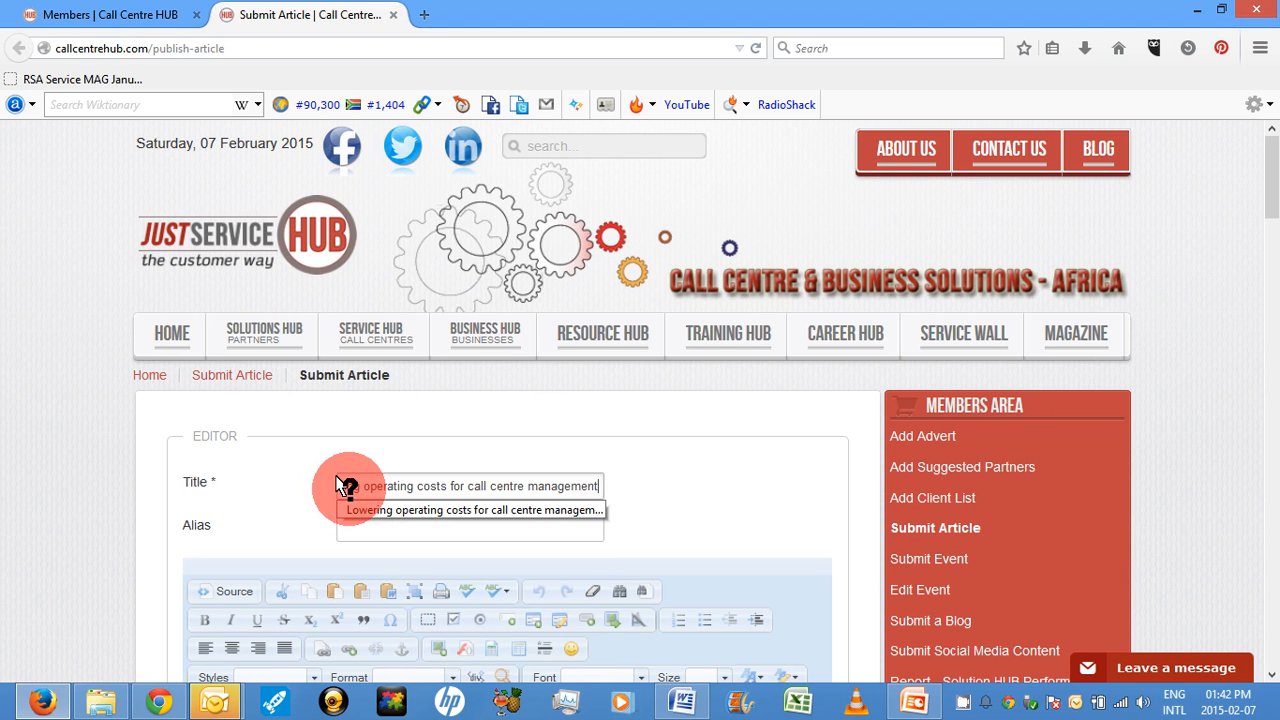
pyautogui.click(640, 484)
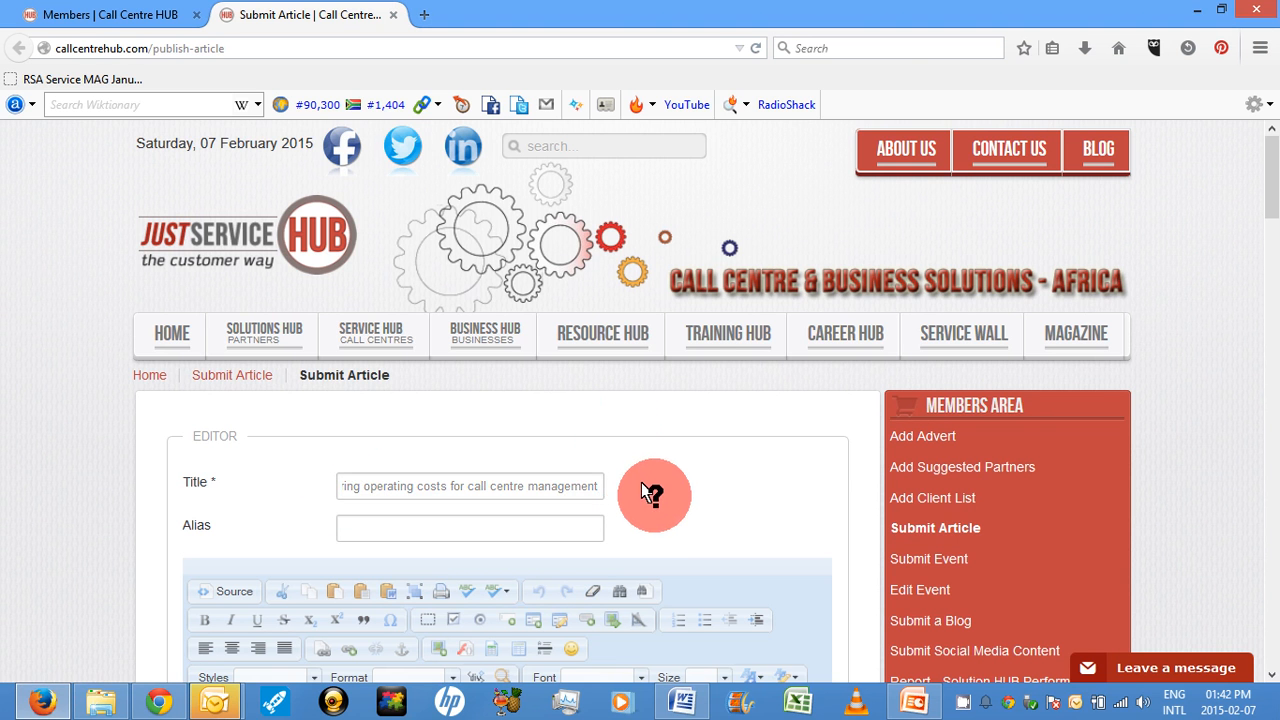
# - Copy all the body text below the heading in the Word document and paste it into the article editor in Firefox
pyautogui.click(665, 697)
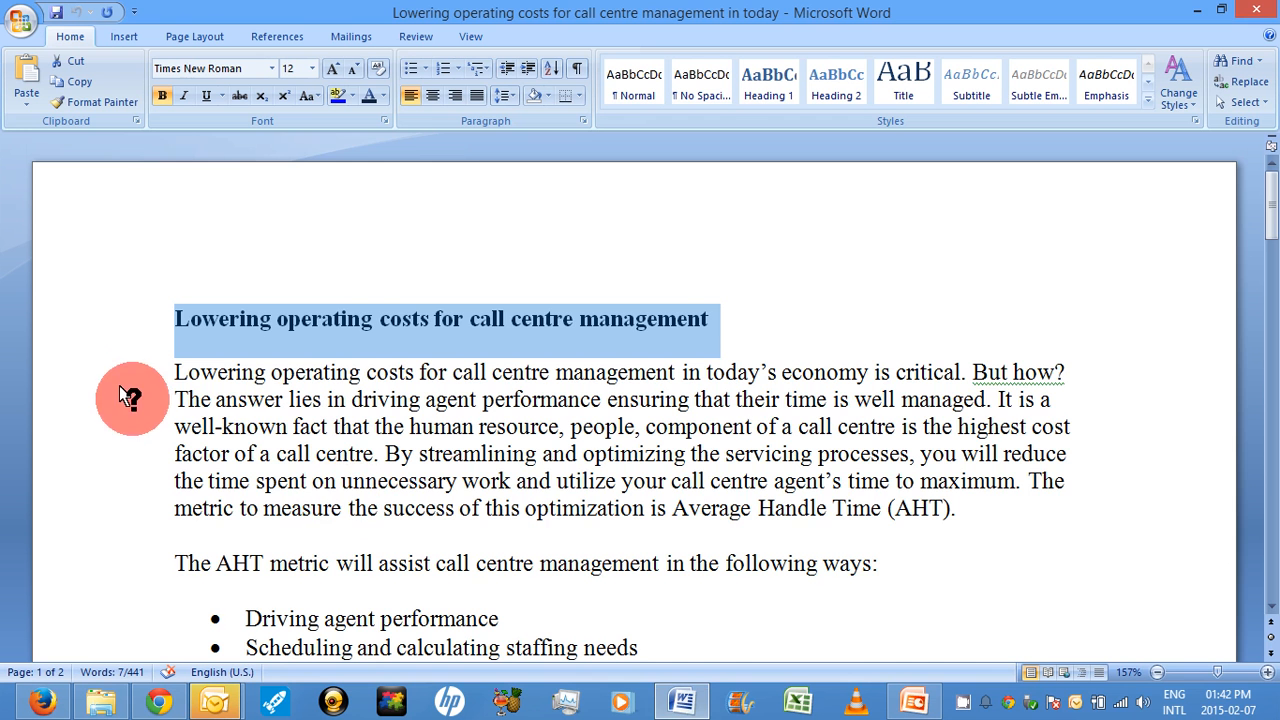
pyautogui.moveTo(120, 374); pyautogui.dragTo(399, 541)
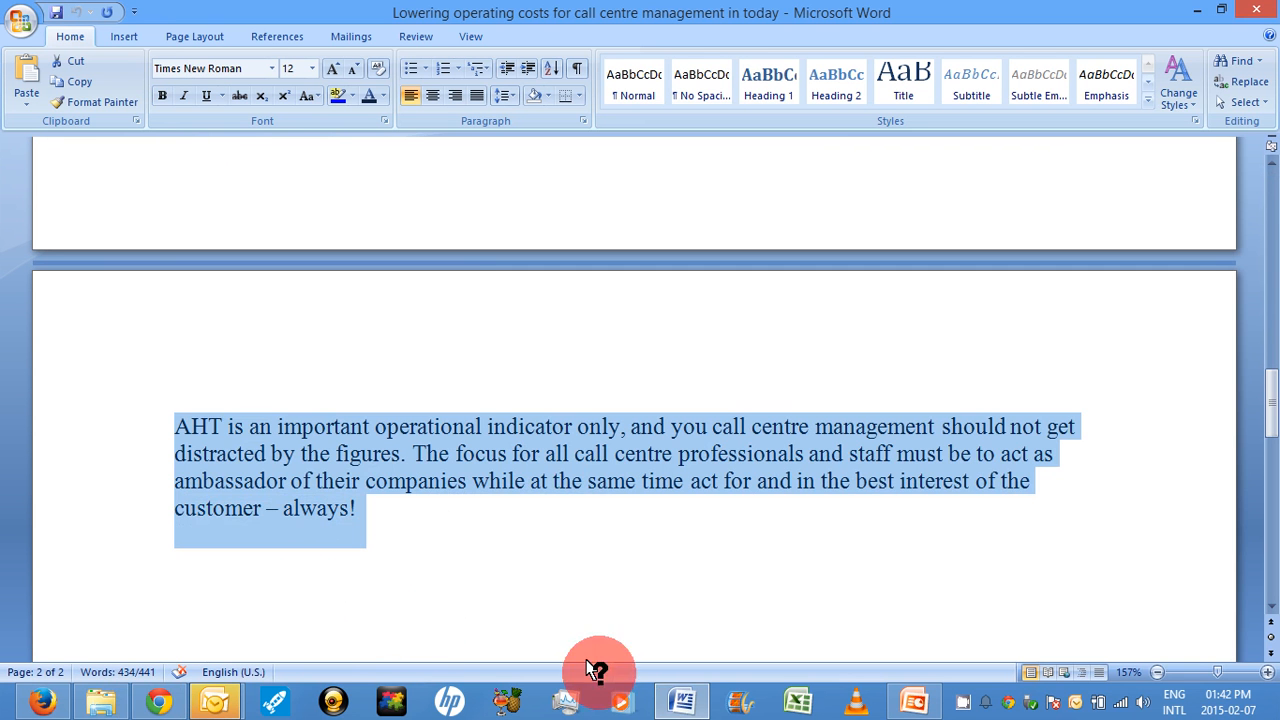
pyautogui.click(36, 690)
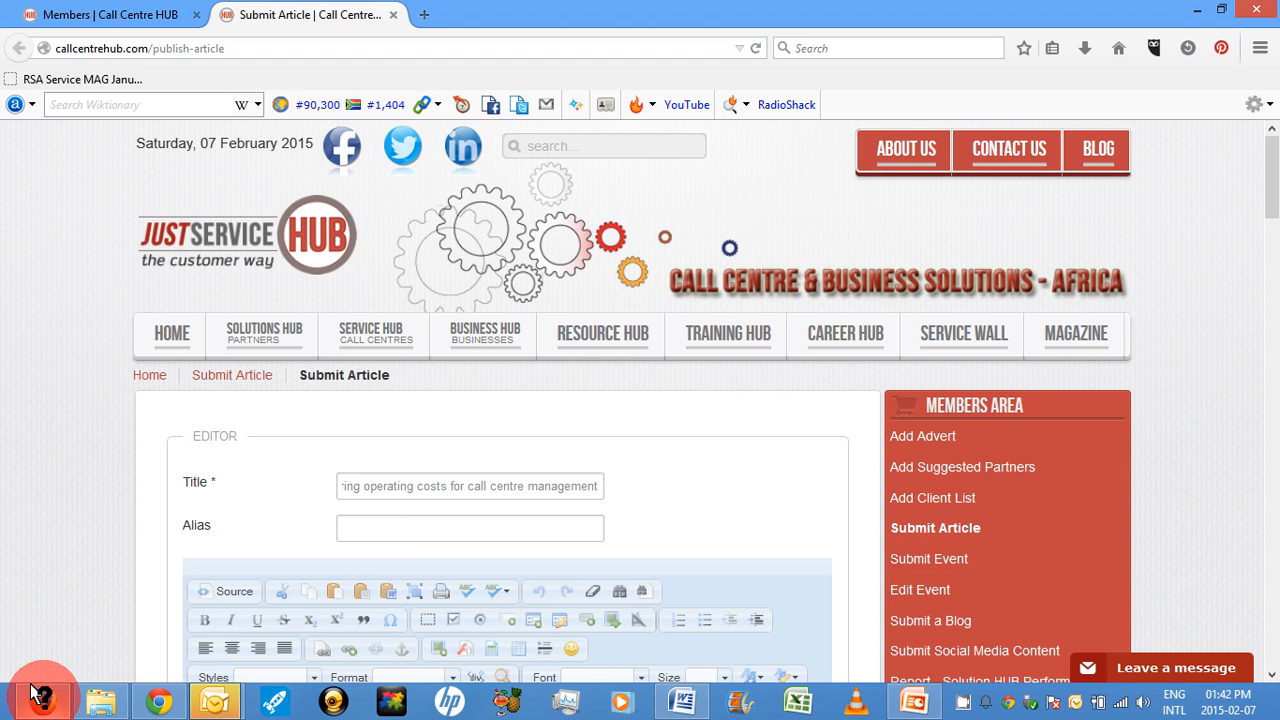
pyautogui.moveTo(300, 534)
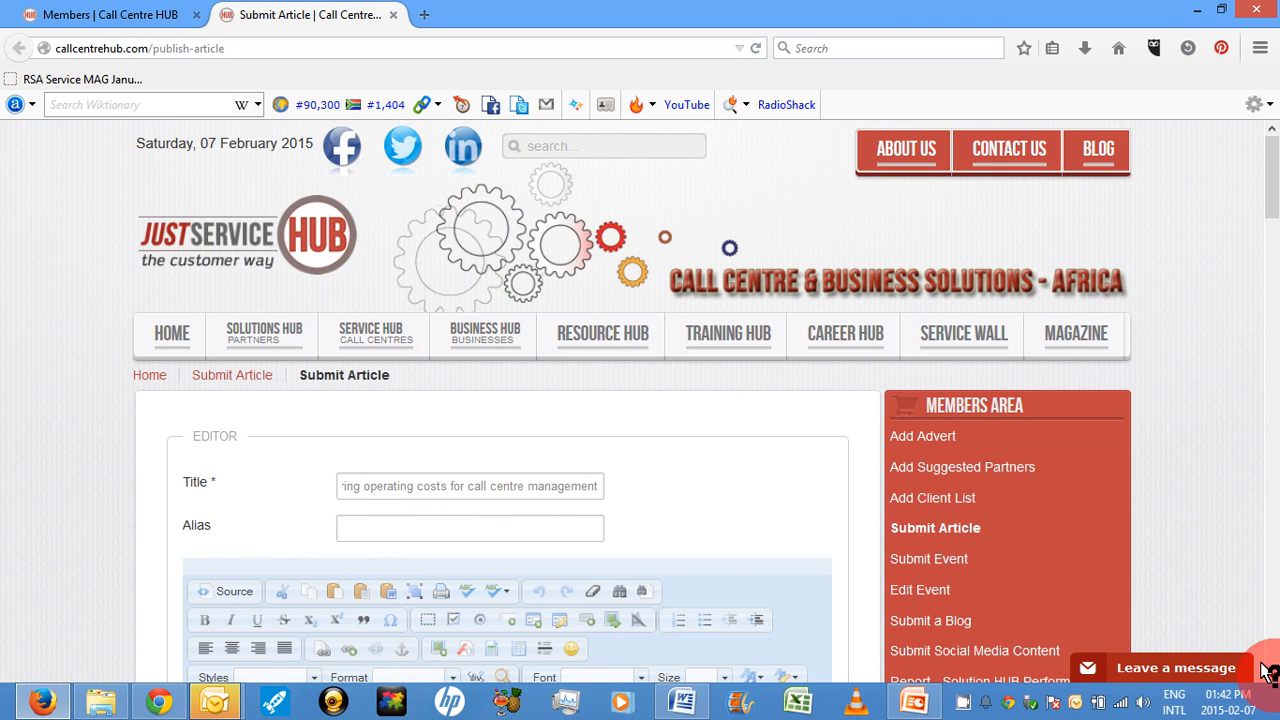
pyautogui.scroll(-3, 1268, 660)
pyautogui.scroll(-3, 1268, 672)
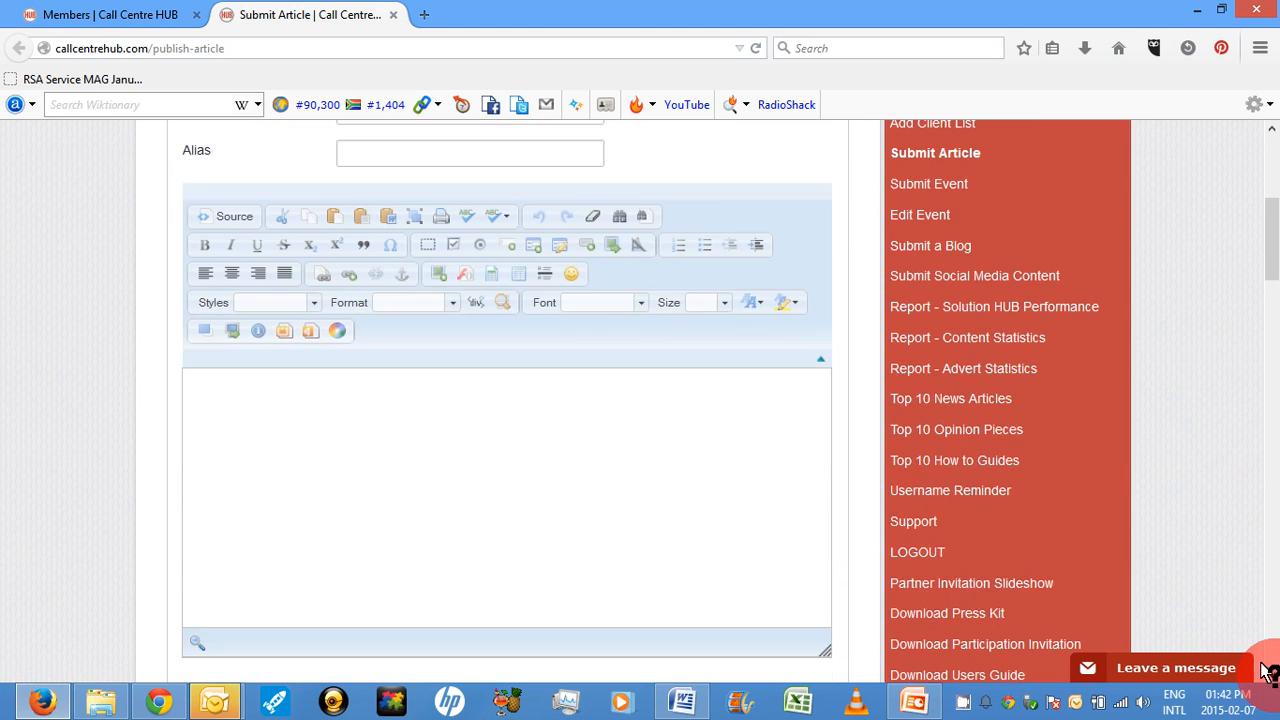
pyautogui.scroll(-2, 1266, 670)
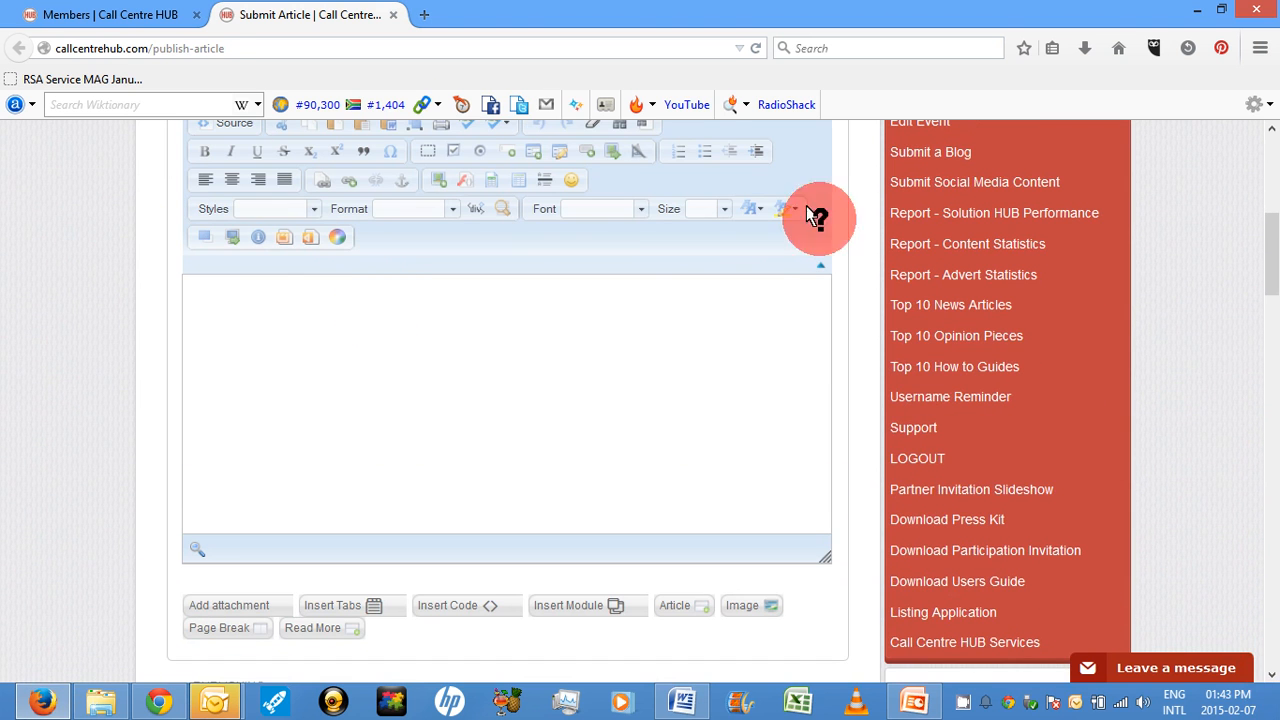
pyautogui.click(316, 287)
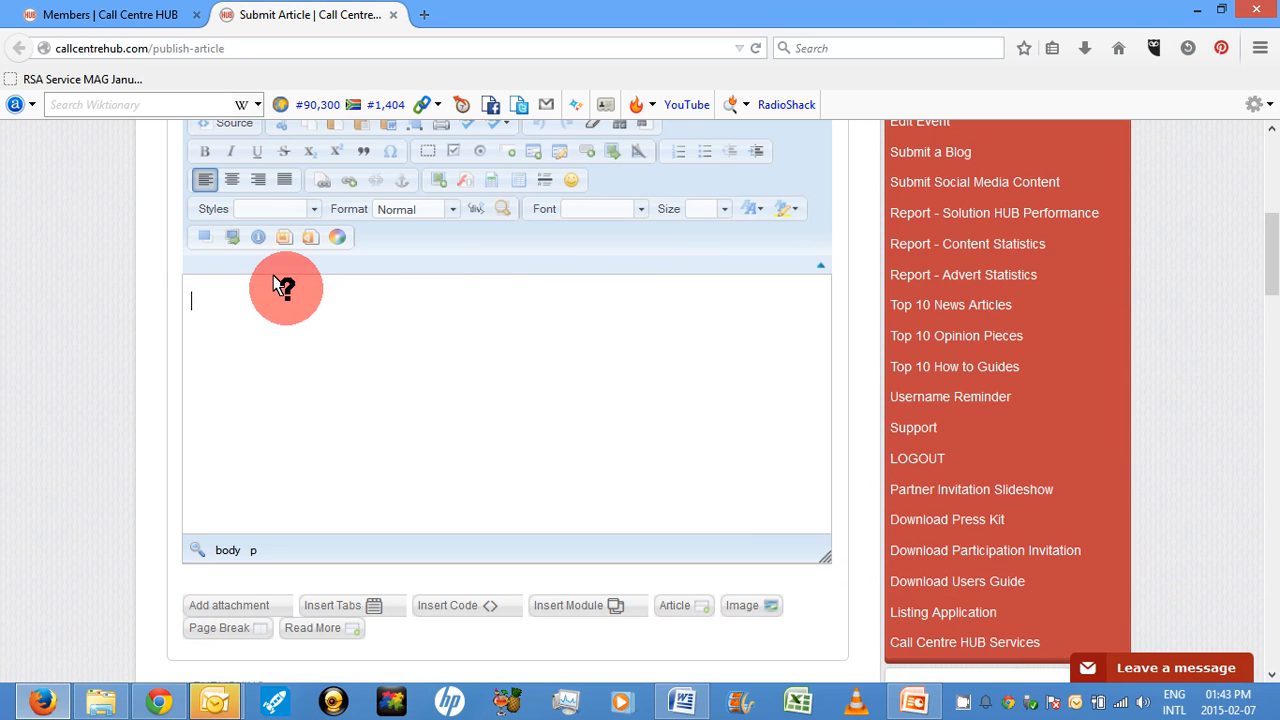
pyautogui.hotkey('ctrl', 'v')
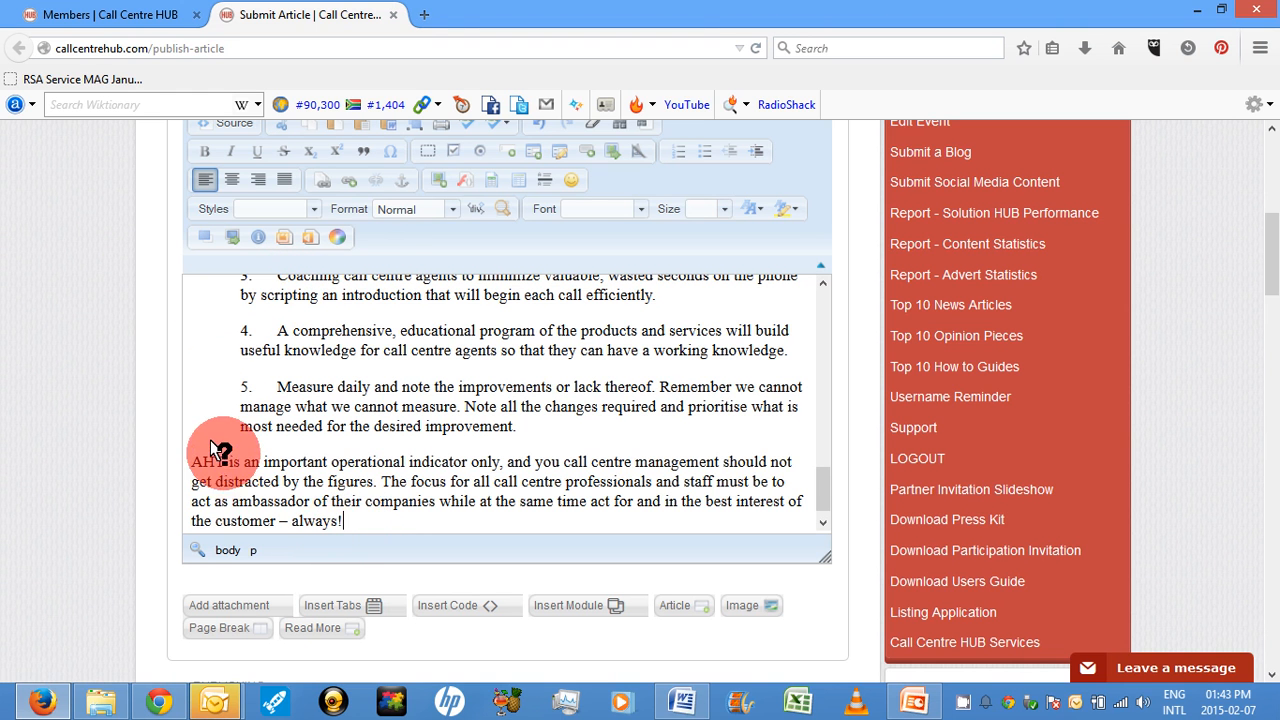
# - Select the entire pasted article text and remove its formatting
pyautogui.moveTo(215, 450); pyautogui.dragTo(161, 298)
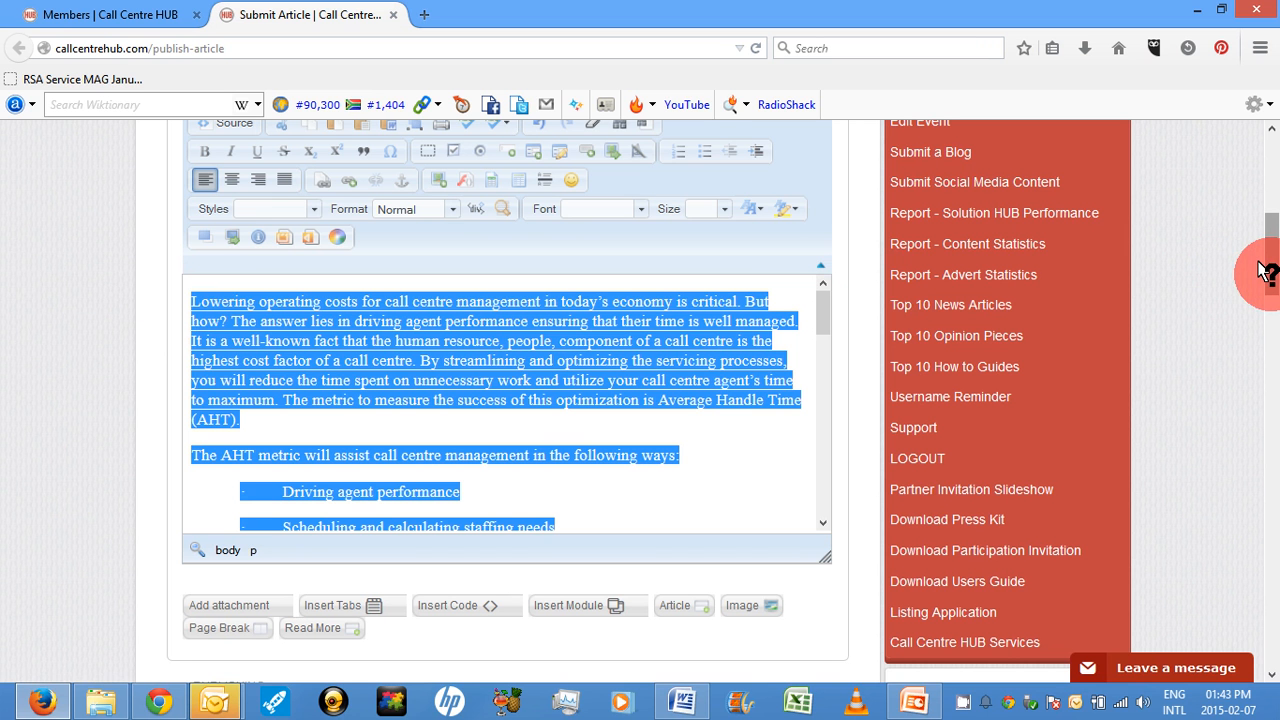
pyautogui.moveTo(1262, 268); pyautogui.dragTo(1262, 252)
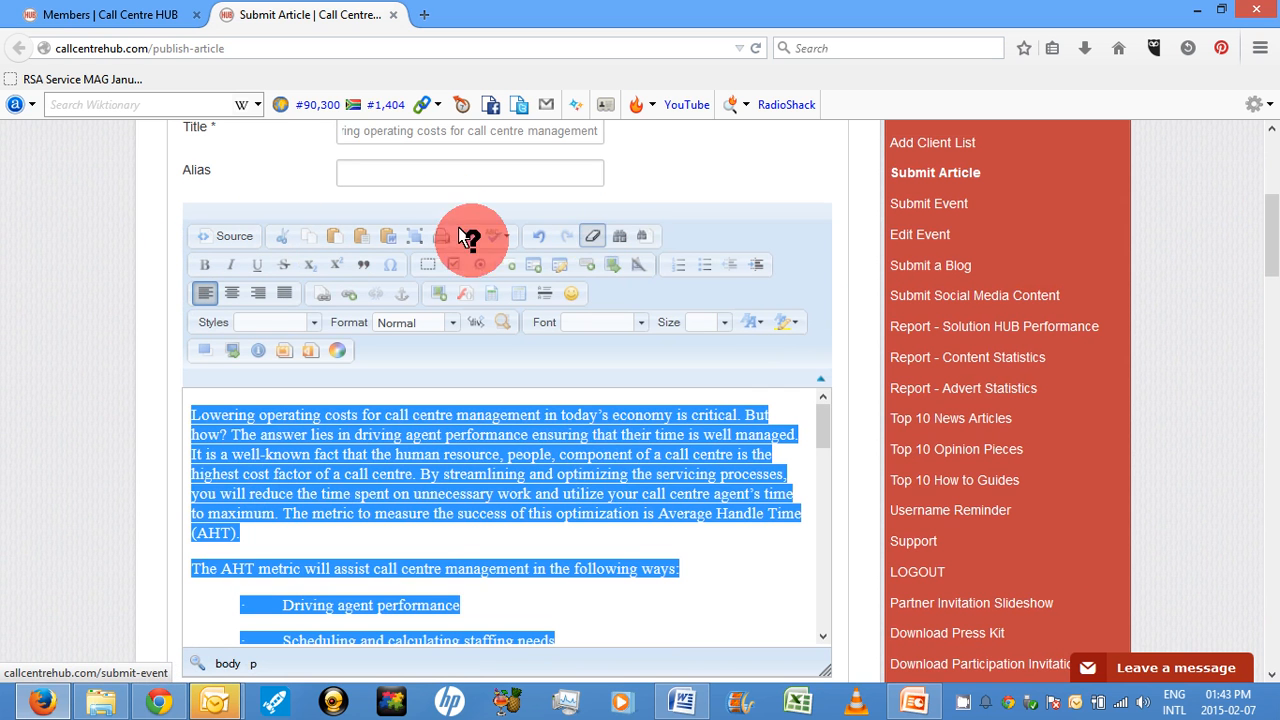
pyautogui.click(588, 234)
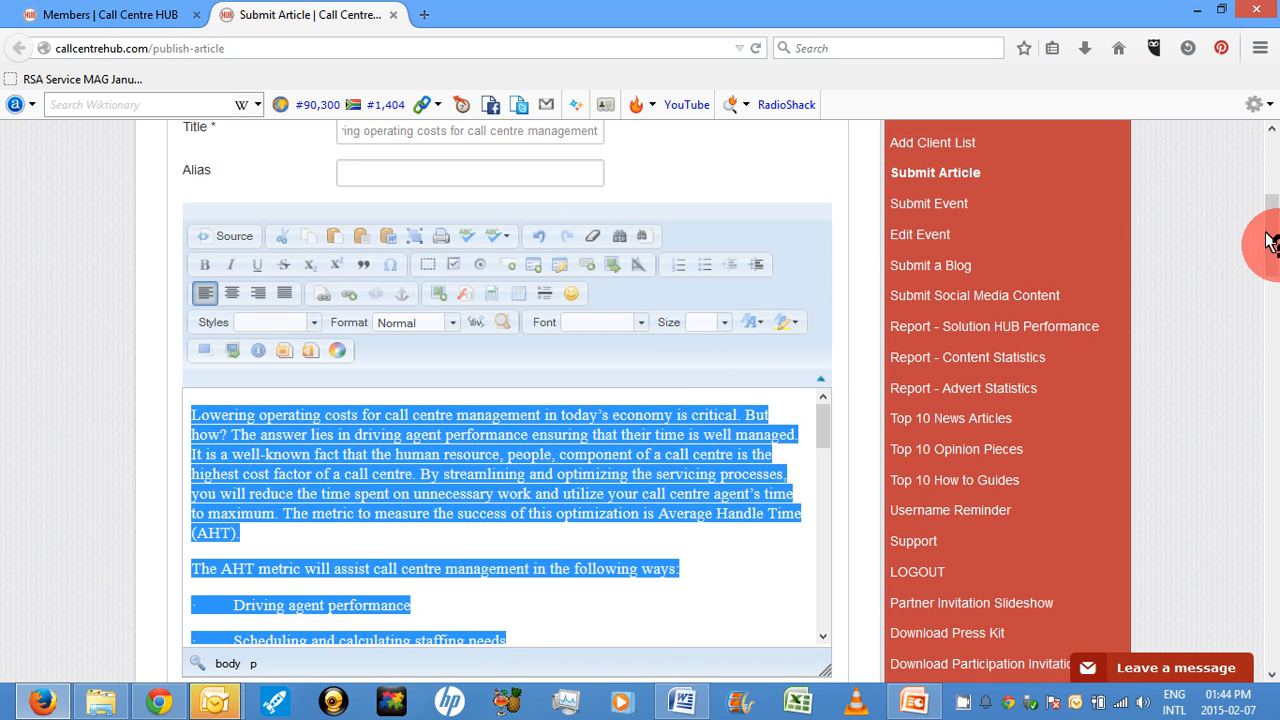
# - Insert a Read More break in the first paragraph after "highest cost factor of a call centre."
pyautogui.moveTo(1270, 252); pyautogui.dragTo(1268, 268)
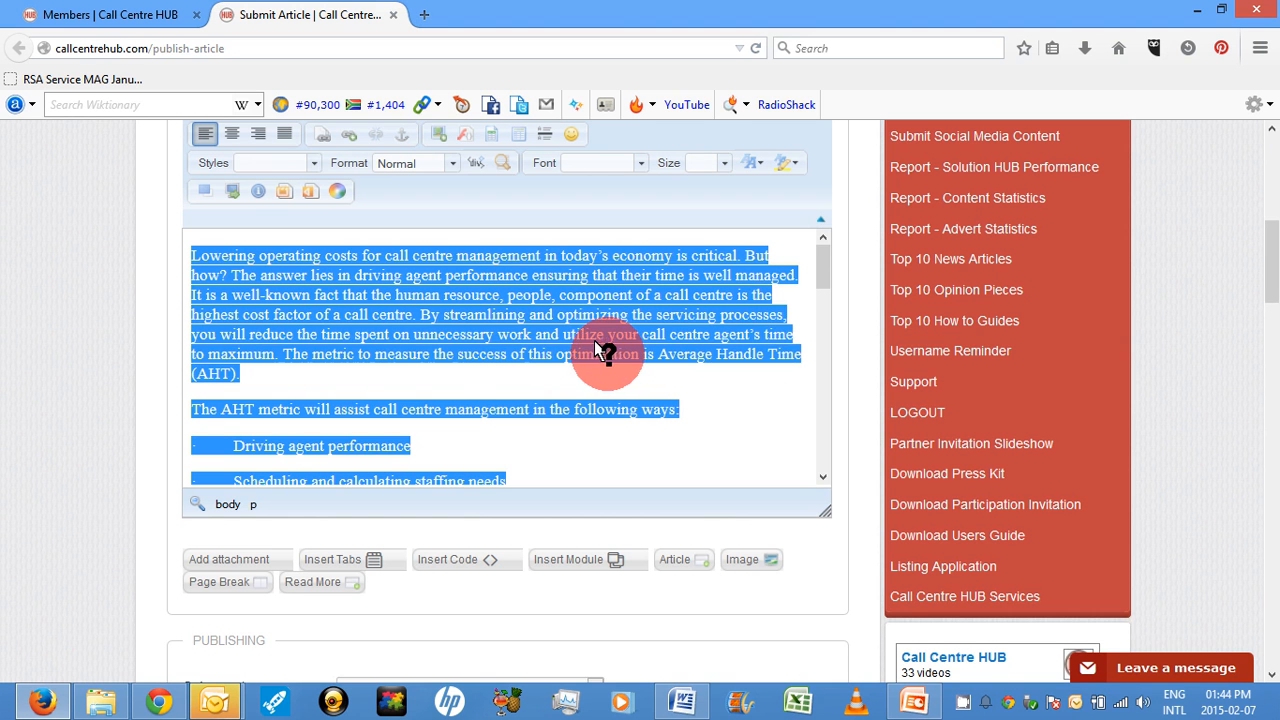
pyautogui.click(336, 373)
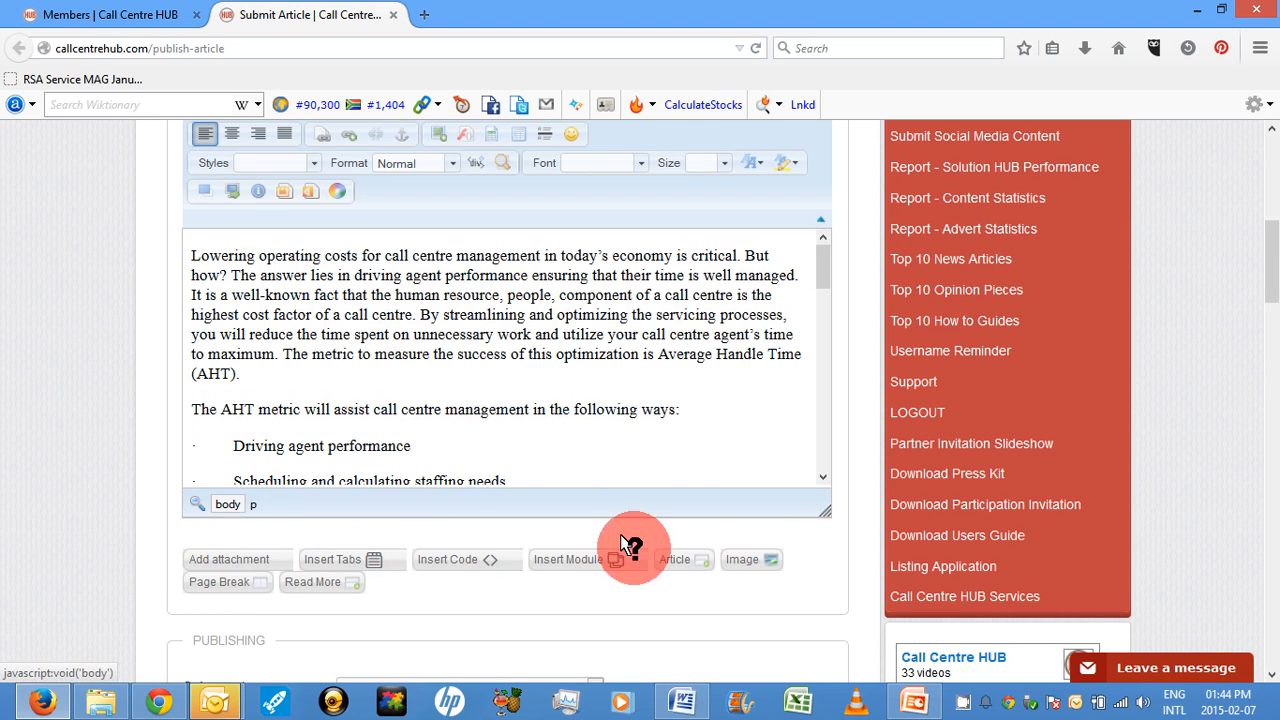
pyautogui.click(306, 577)
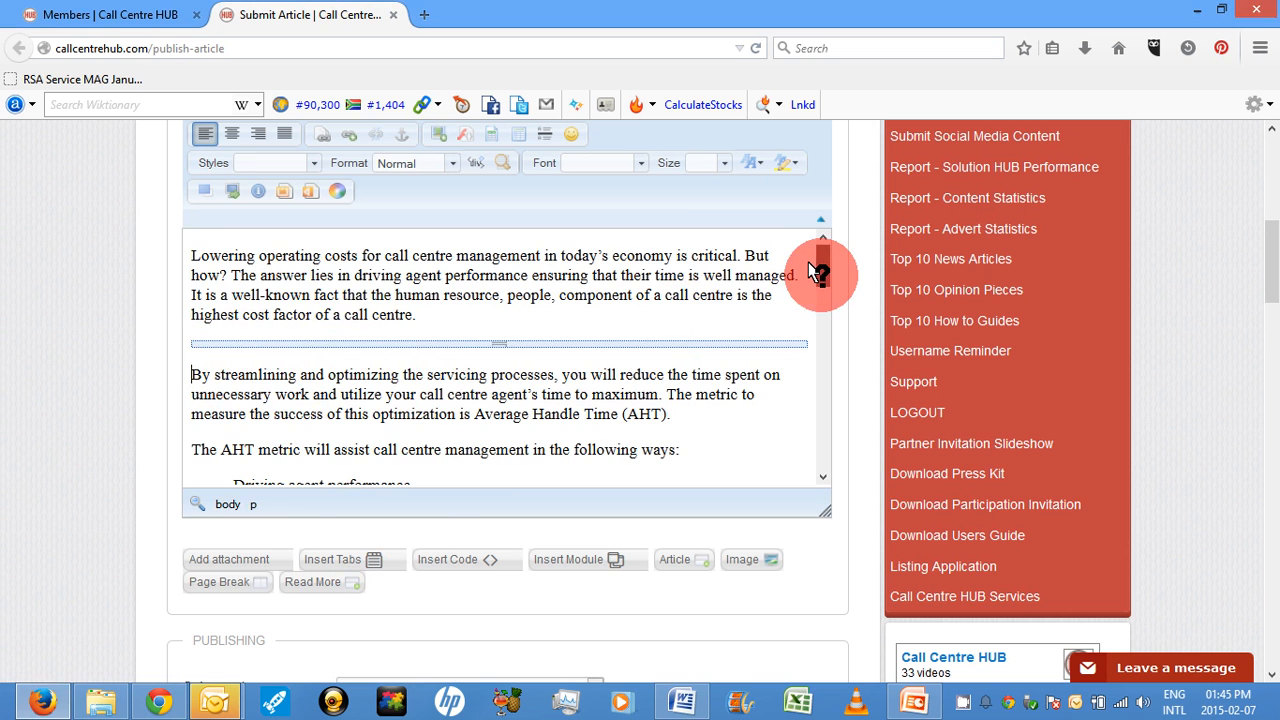
# - Format the line "The AHT metric will assist call centre management in the following ways:" as Heading 2
pyautogui.moveTo(813, 272); pyautogui.dragTo(813, 293)
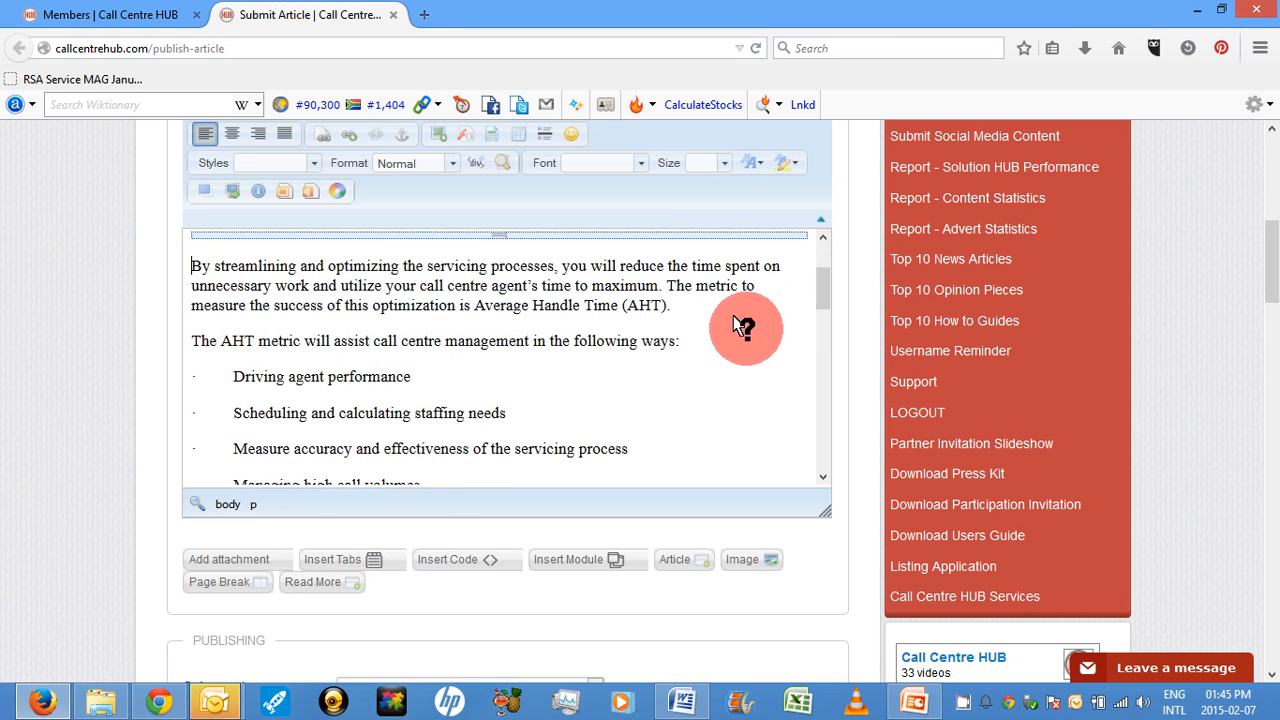
pyautogui.moveTo(675, 335); pyautogui.dragTo(244, 338)
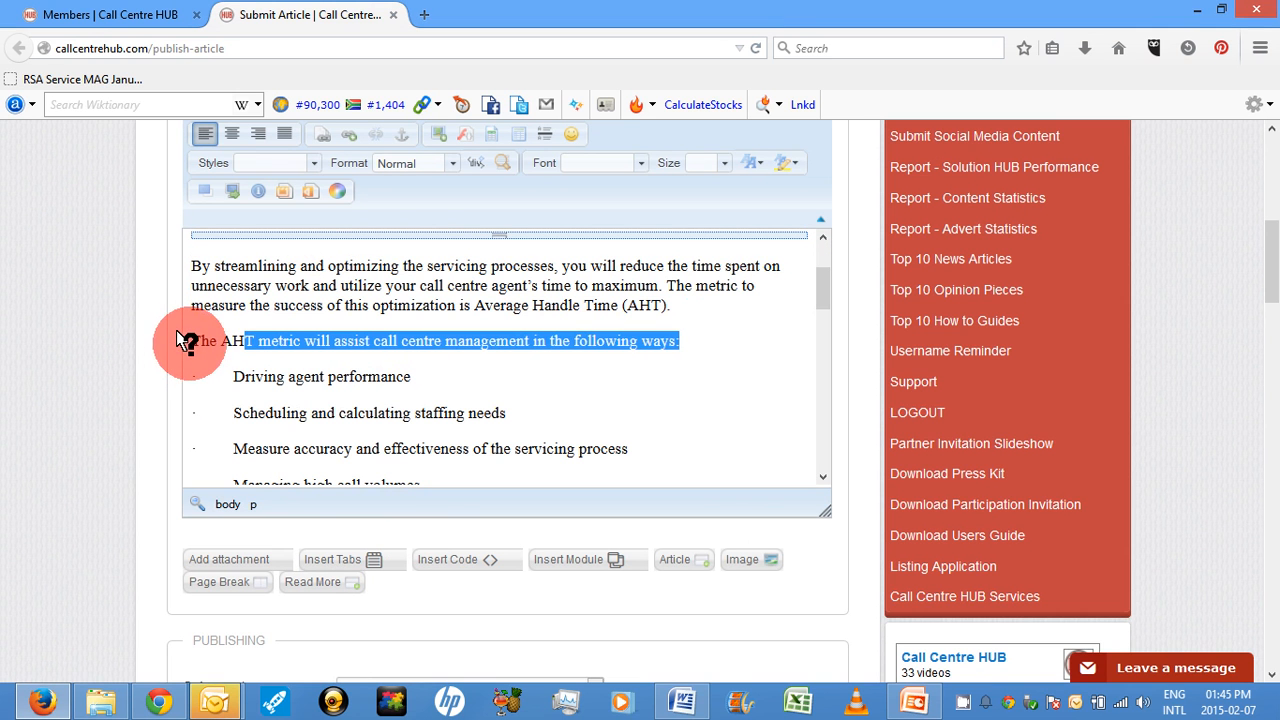
pyautogui.moveTo(186, 341); pyautogui.dragTo(687, 341)
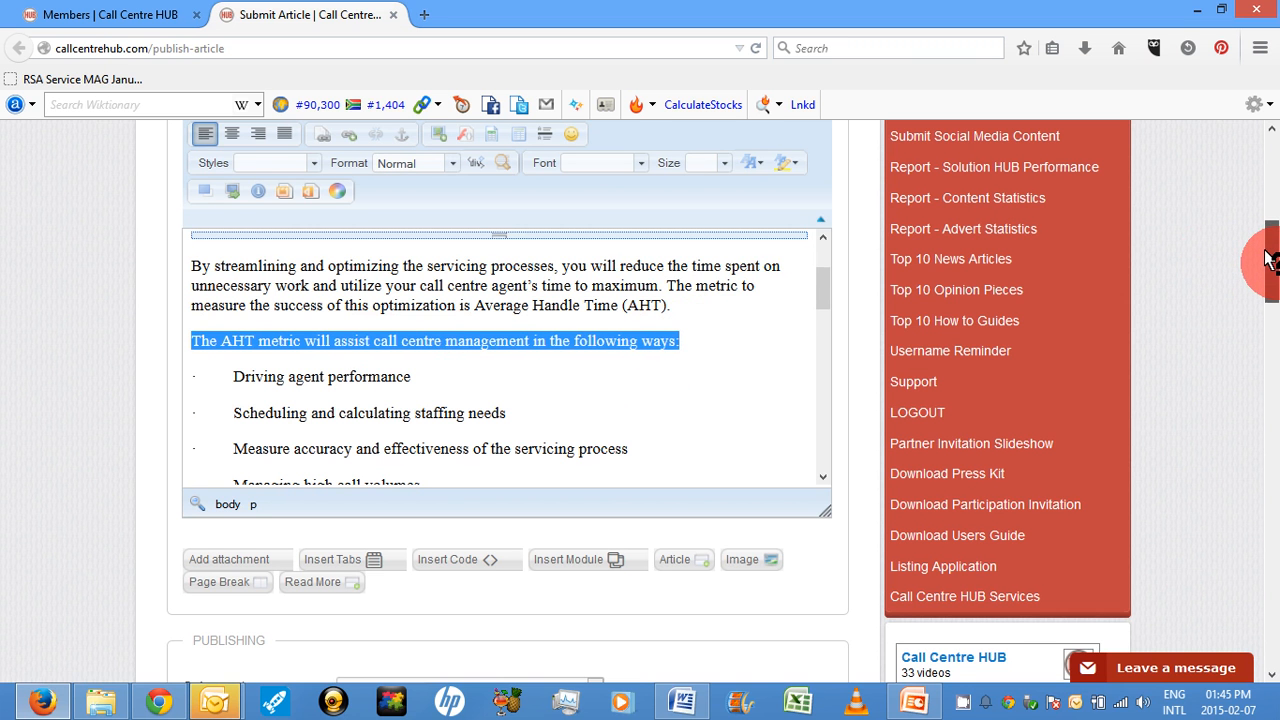
pyautogui.moveTo(1266, 257); pyautogui.dragTo(1262, 224)
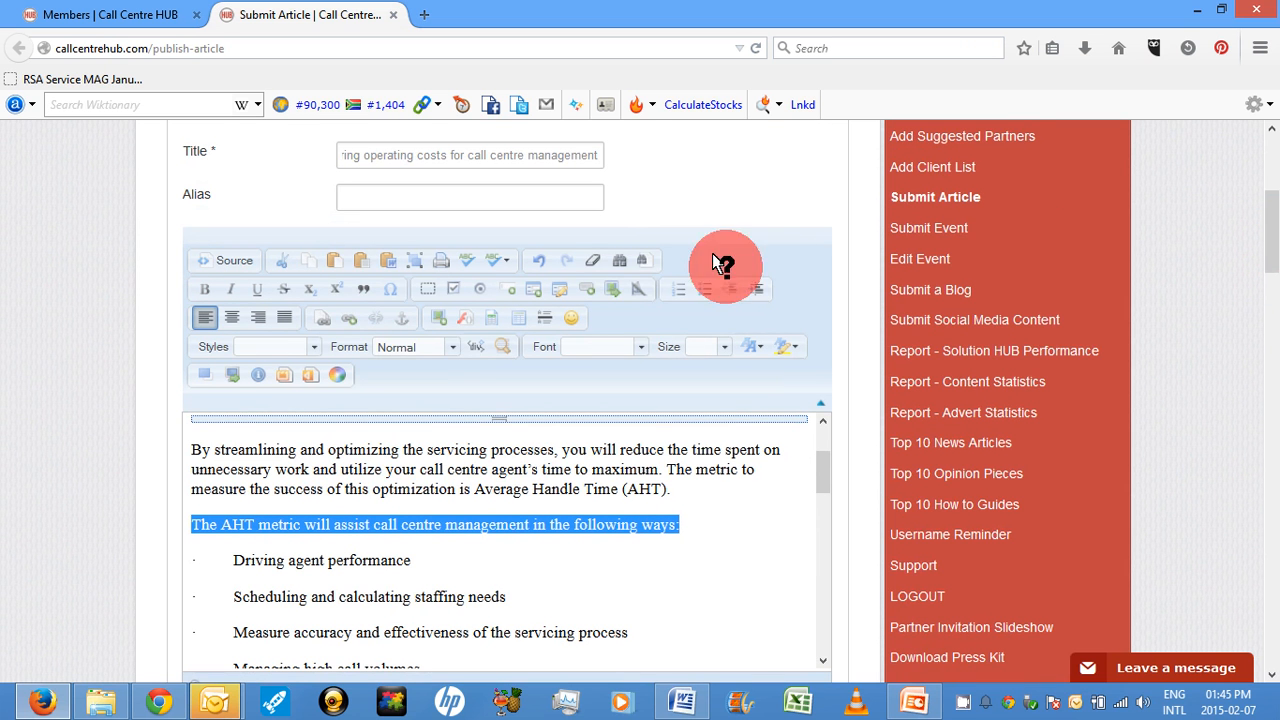
pyautogui.click(363, 289)
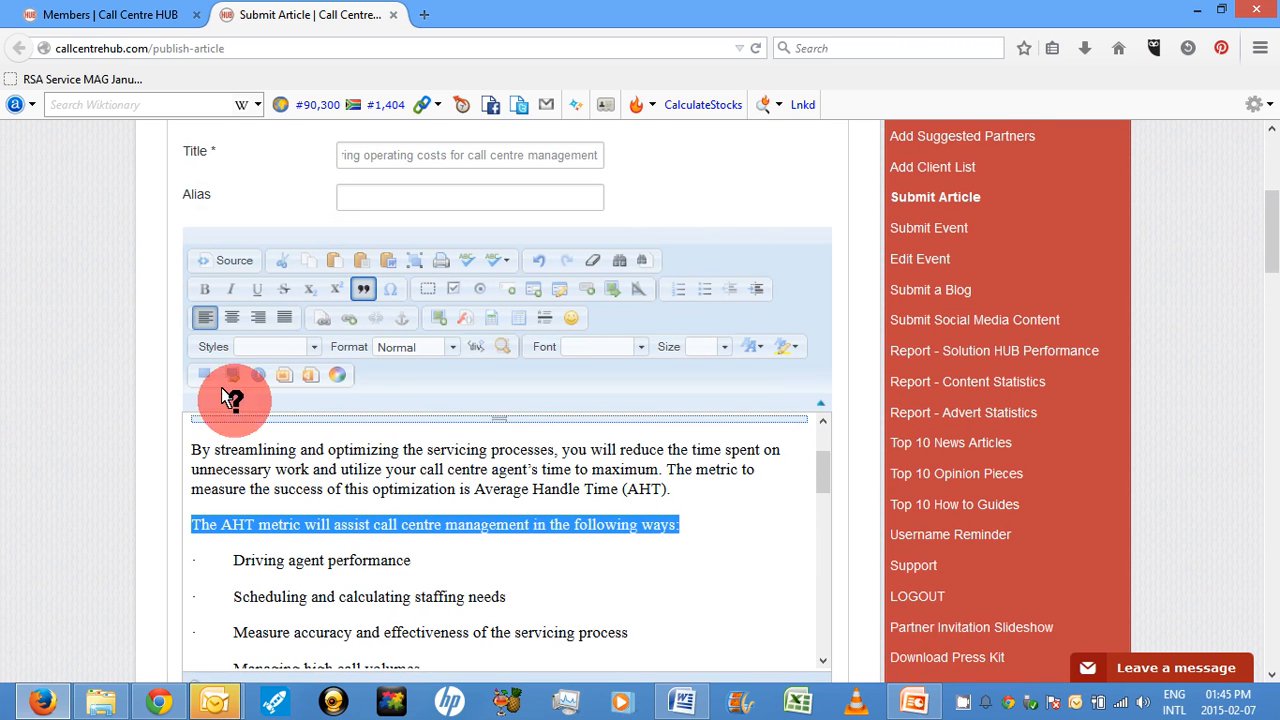
pyautogui.click(440, 349)
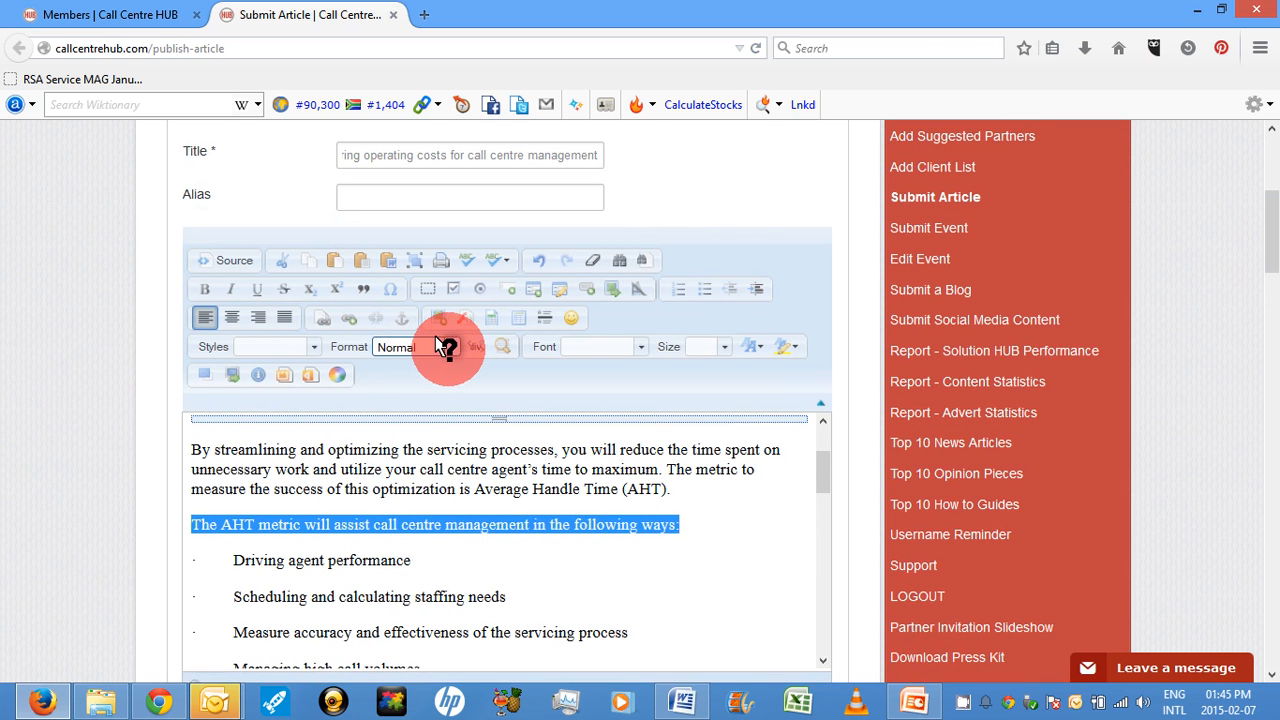
pyautogui.click(443, 346)
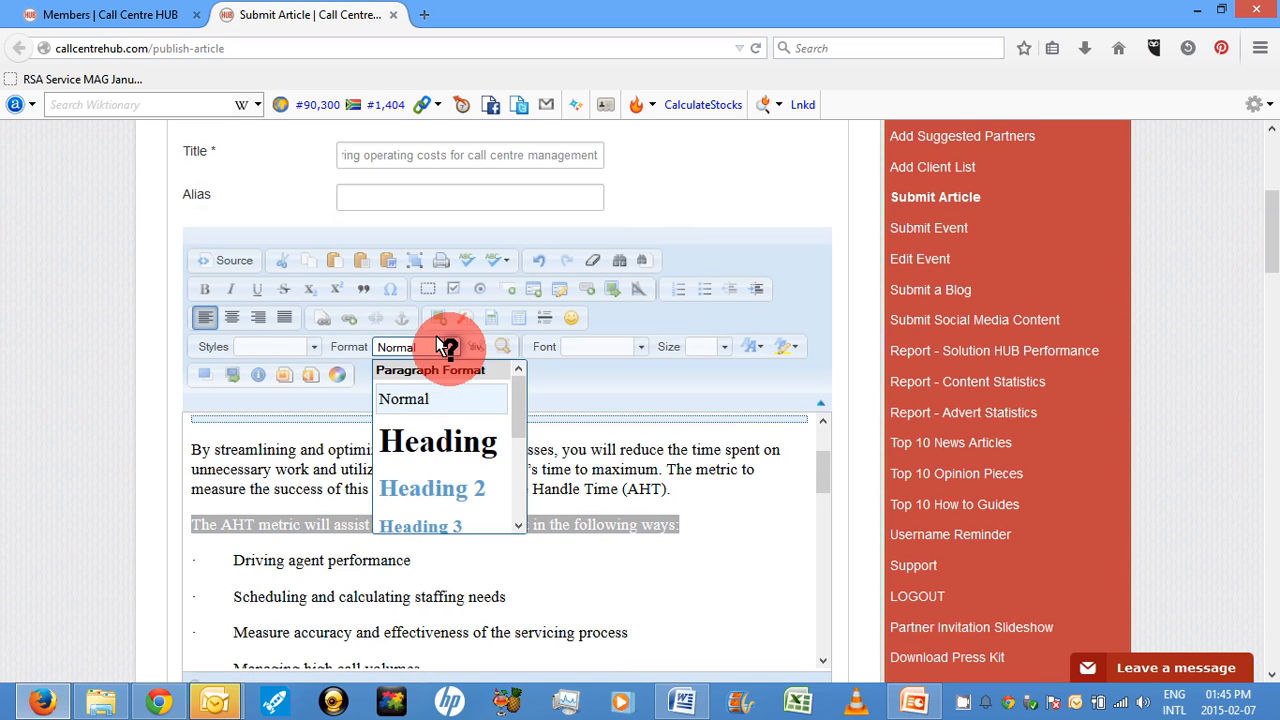
pyautogui.click(431, 487)
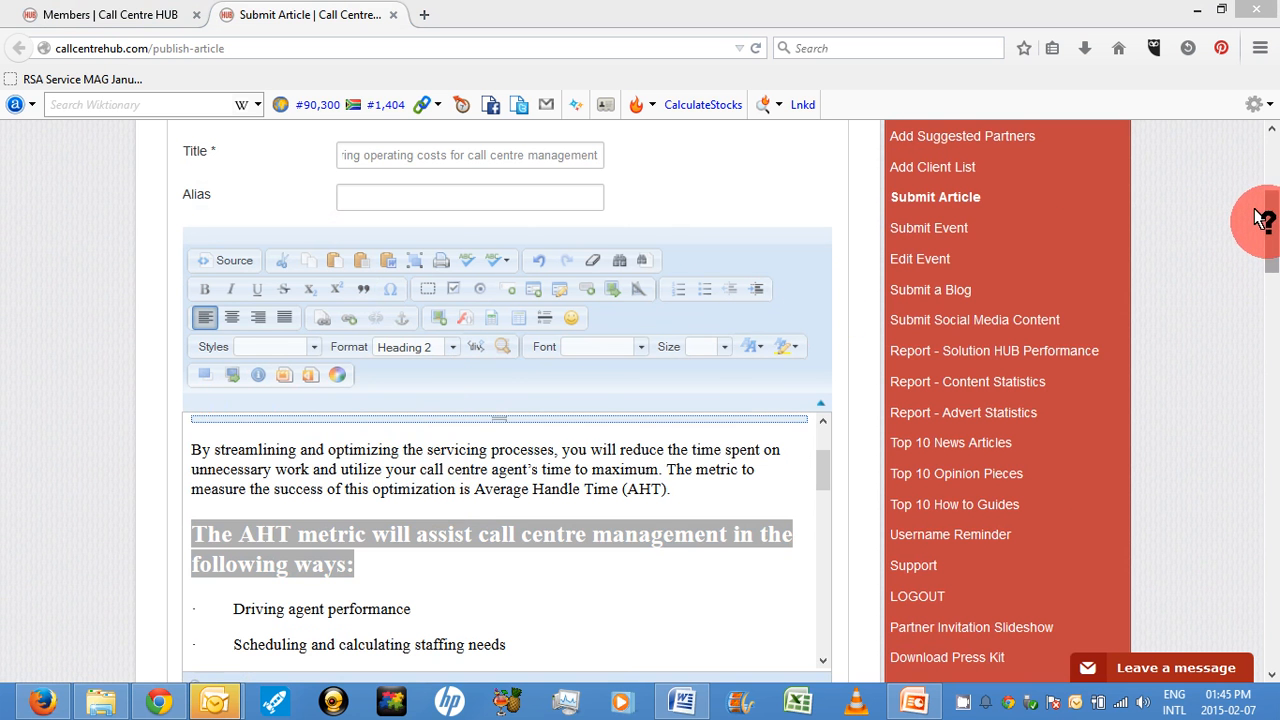
# - Format the line "First let's consider how AHT is calculated. The formula used is:" as Heading 2
pyautogui.moveTo(1265, 218); pyautogui.dragTo(1263, 245)
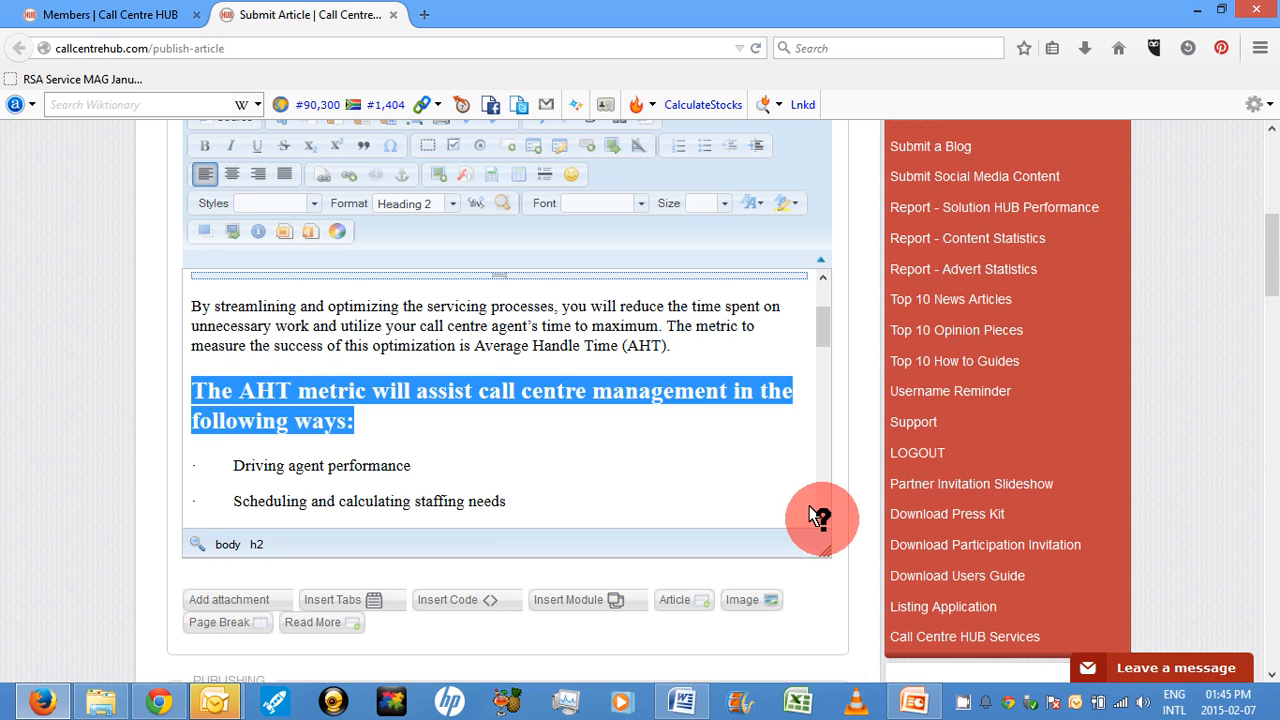
pyautogui.scroll(-3, 815, 518)
pyautogui.scroll(-2, 818, 518)
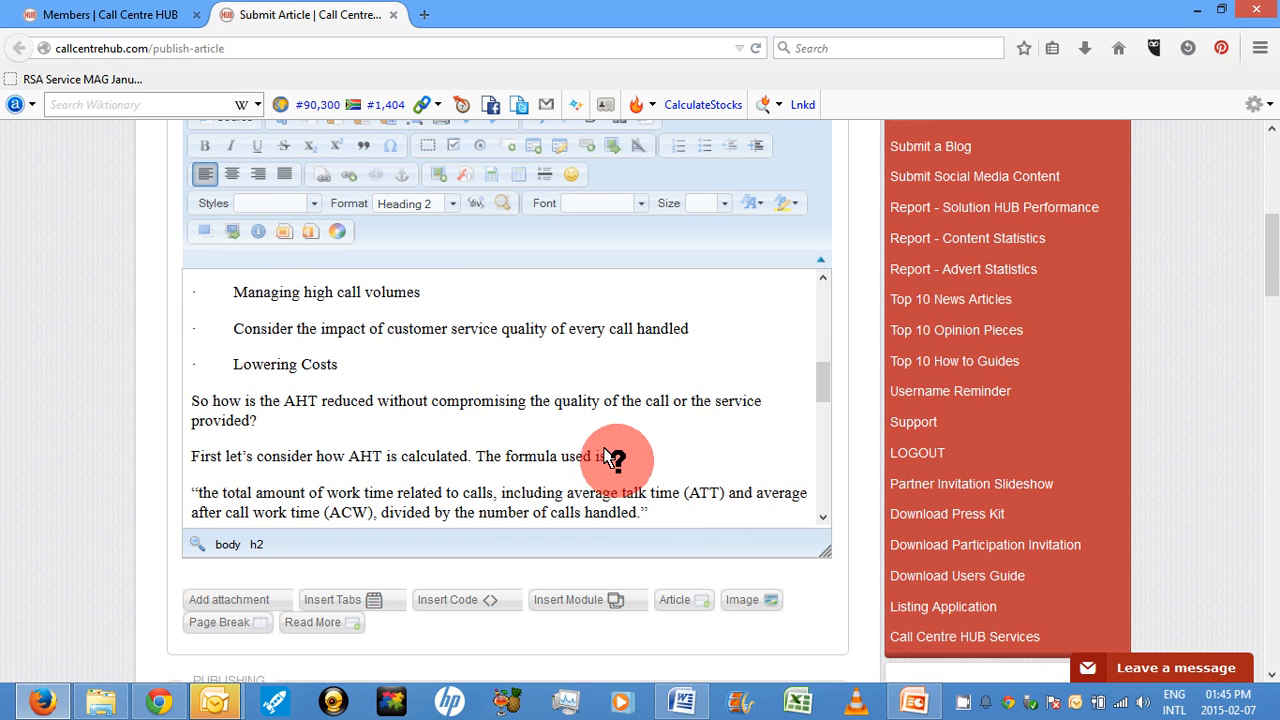
pyautogui.moveTo(606, 455); pyautogui.dragTo(143, 424)
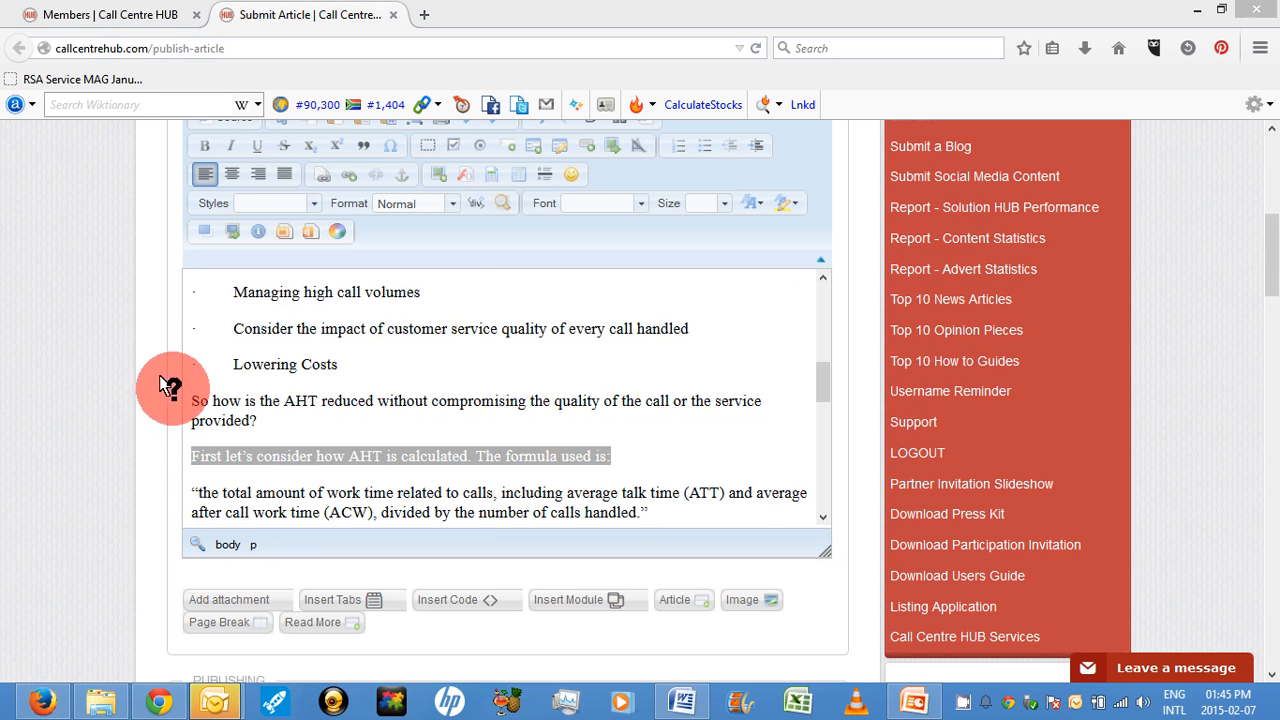
pyautogui.click(442, 199)
pyautogui.click(447, 203)
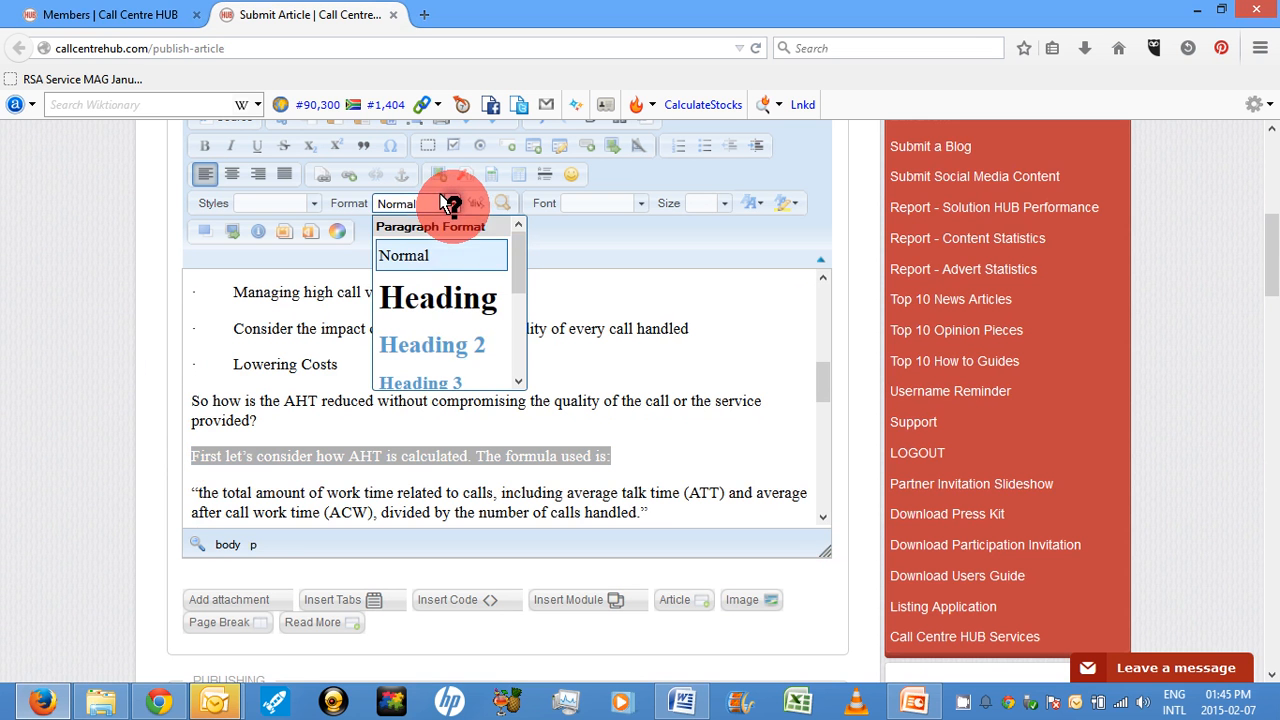
pyautogui.click(447, 343)
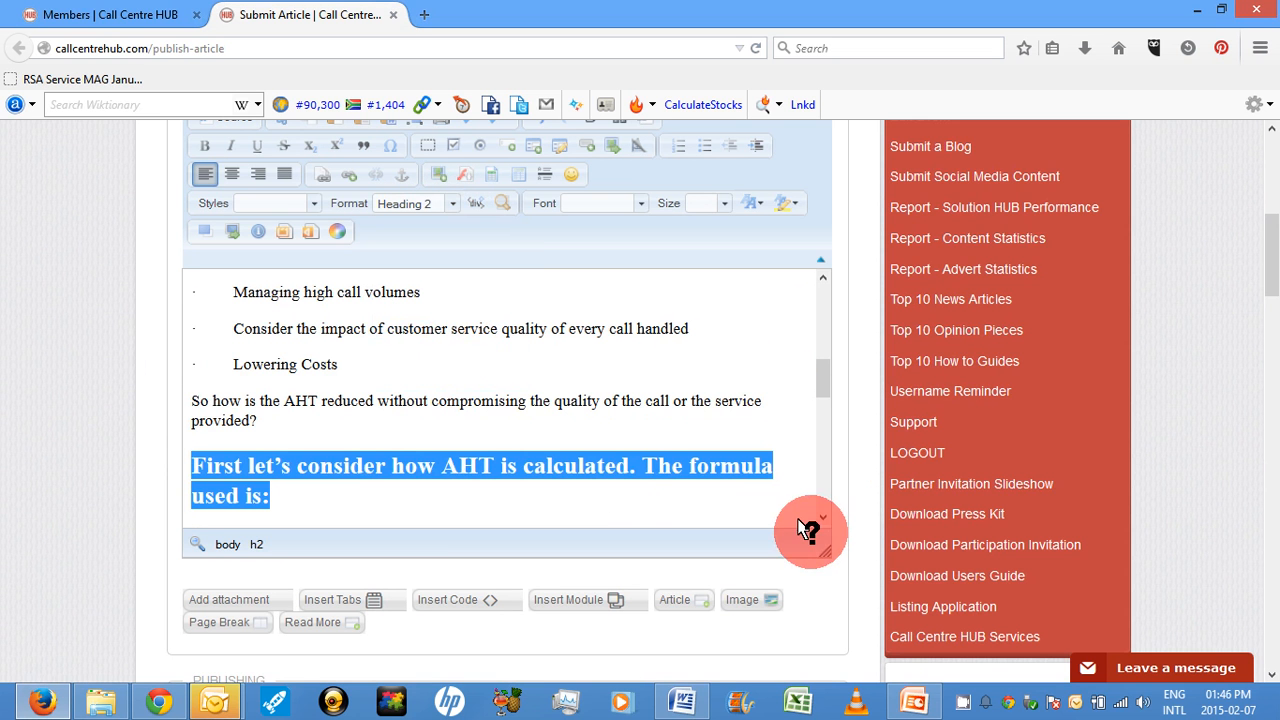
# - Format the line "To lower AHT is a simple 5 step process:" as Heading 2
pyautogui.scroll(-2, 817, 518)
pyautogui.scroll(-4, 817, 518)
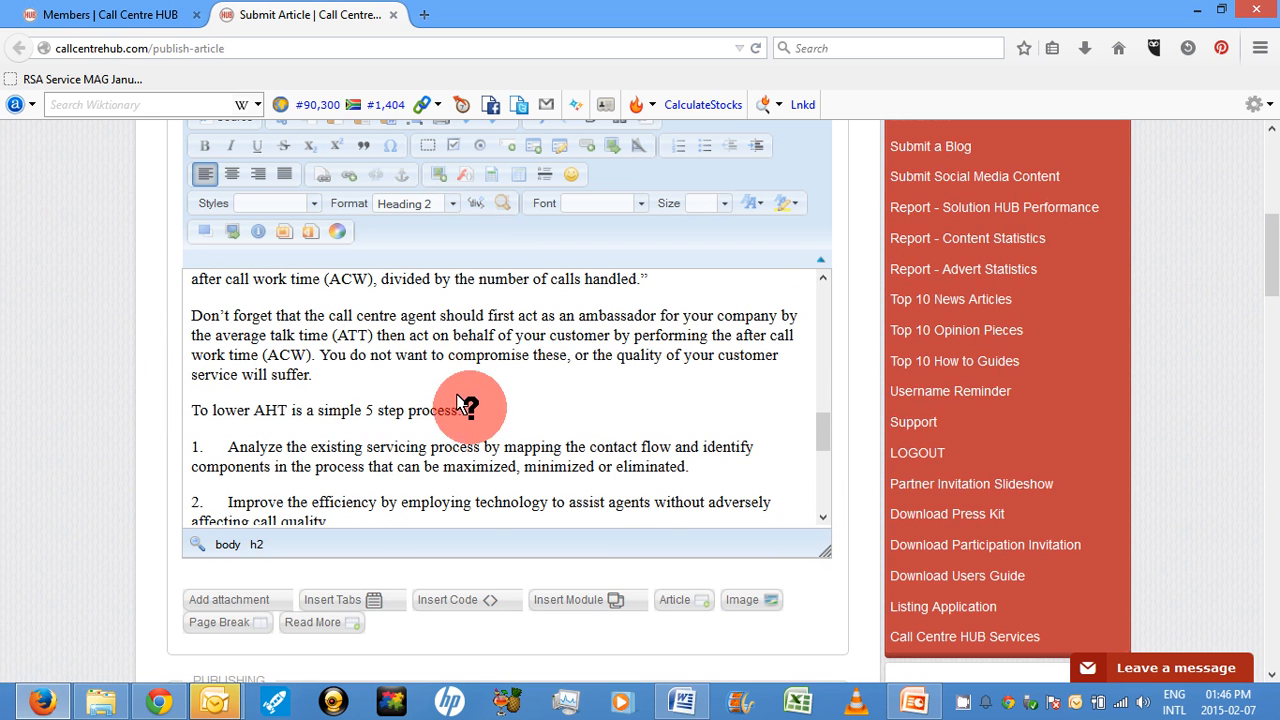
pyautogui.moveTo(462, 410); pyautogui.dragTo(178, 400)
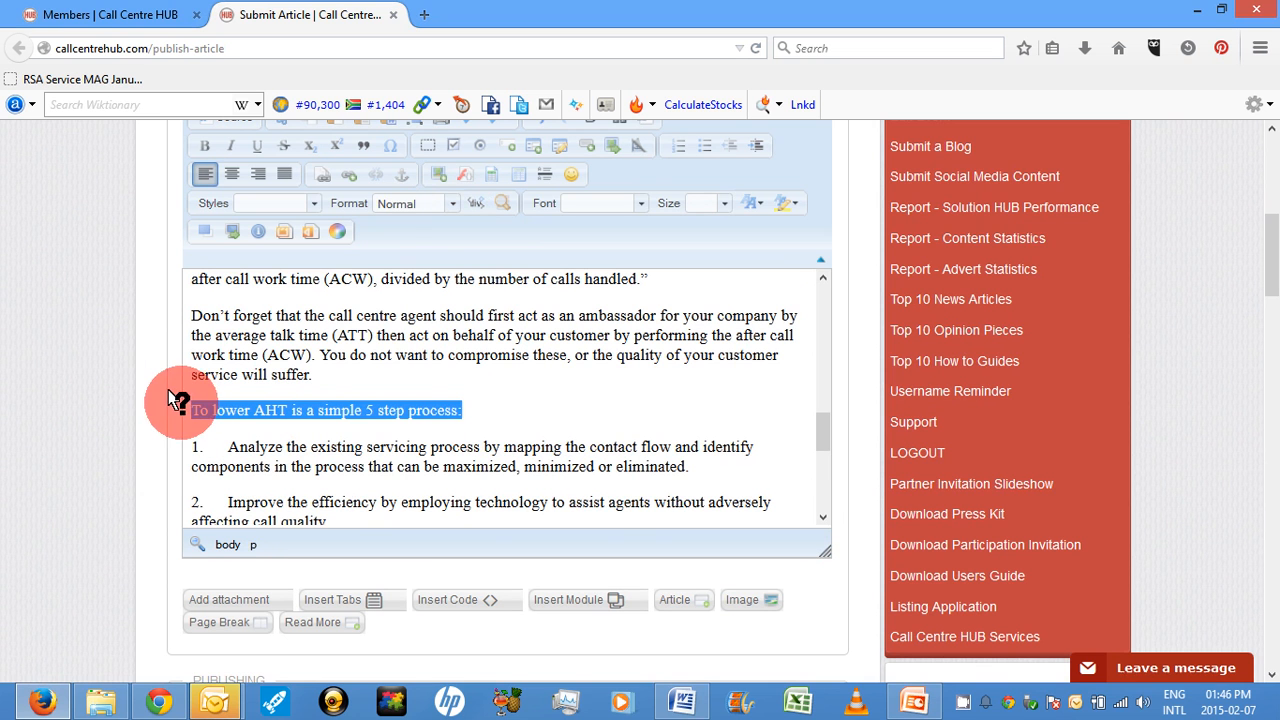
pyautogui.click(445, 204)
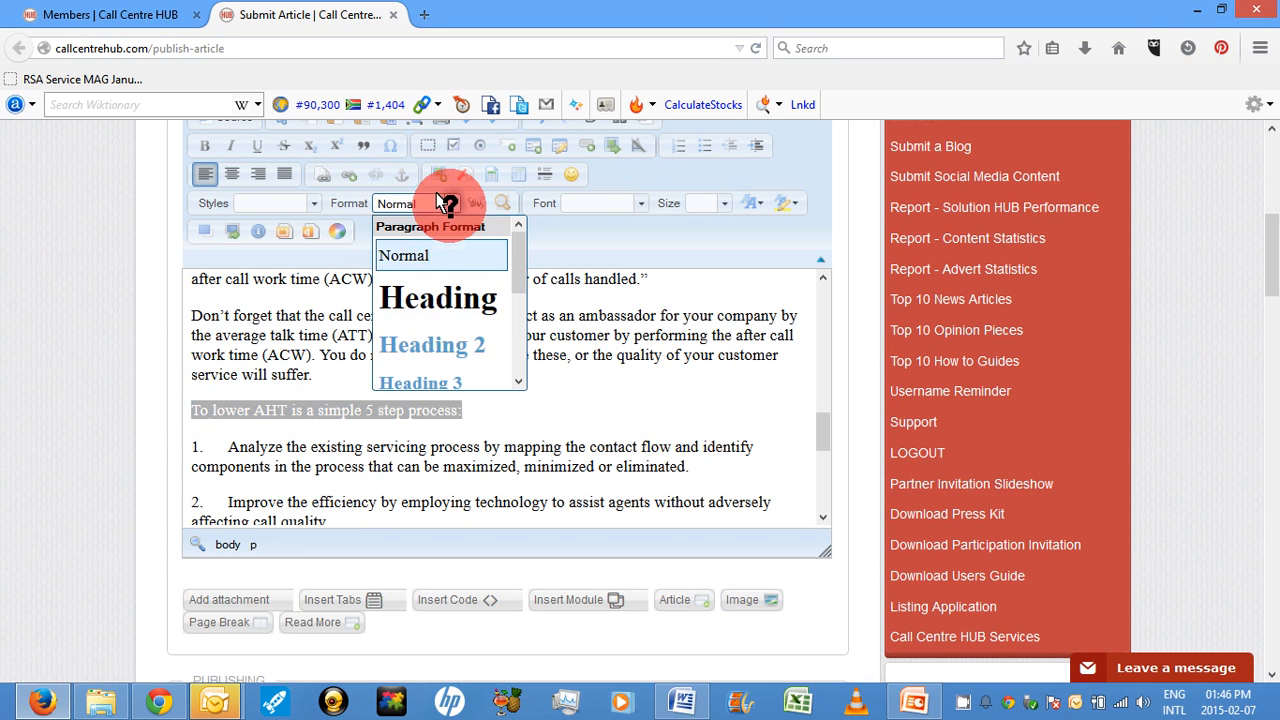
pyautogui.click(440, 338)
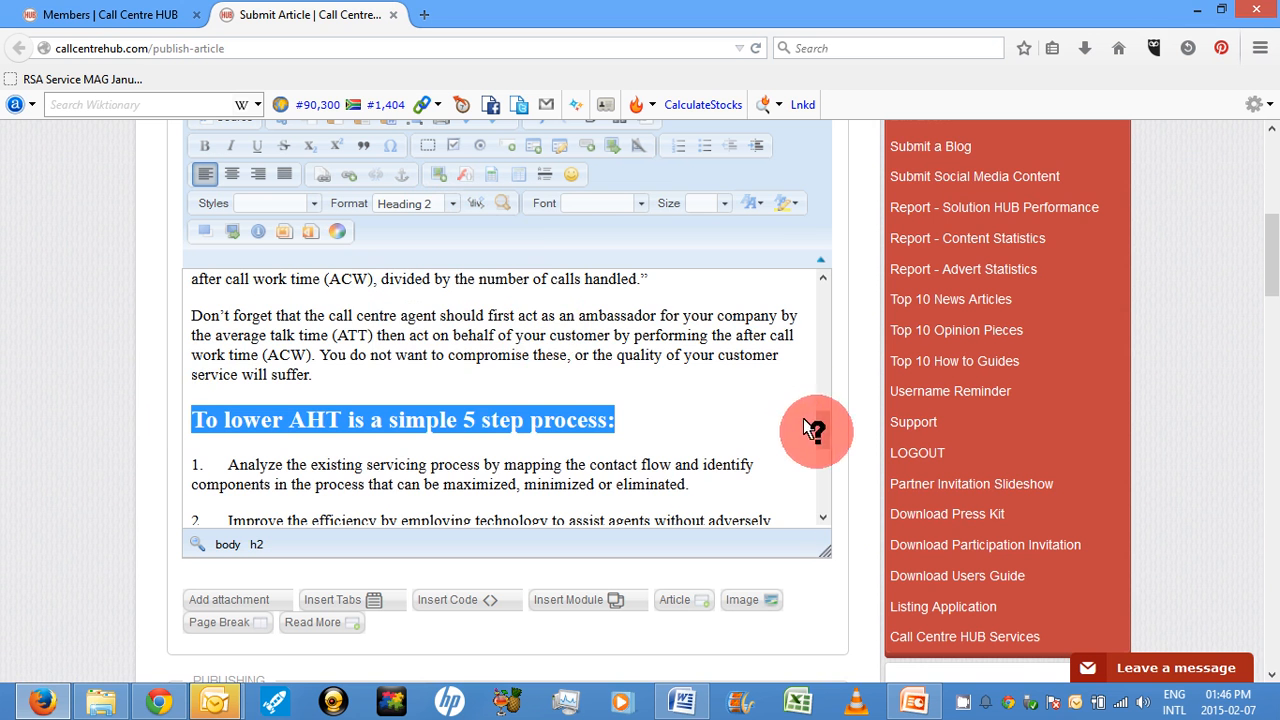
# - Return to the start of the article and upload the VideoTest picture from the Pictures library to the site's root image directory
pyautogui.scroll(-6, 815, 512)
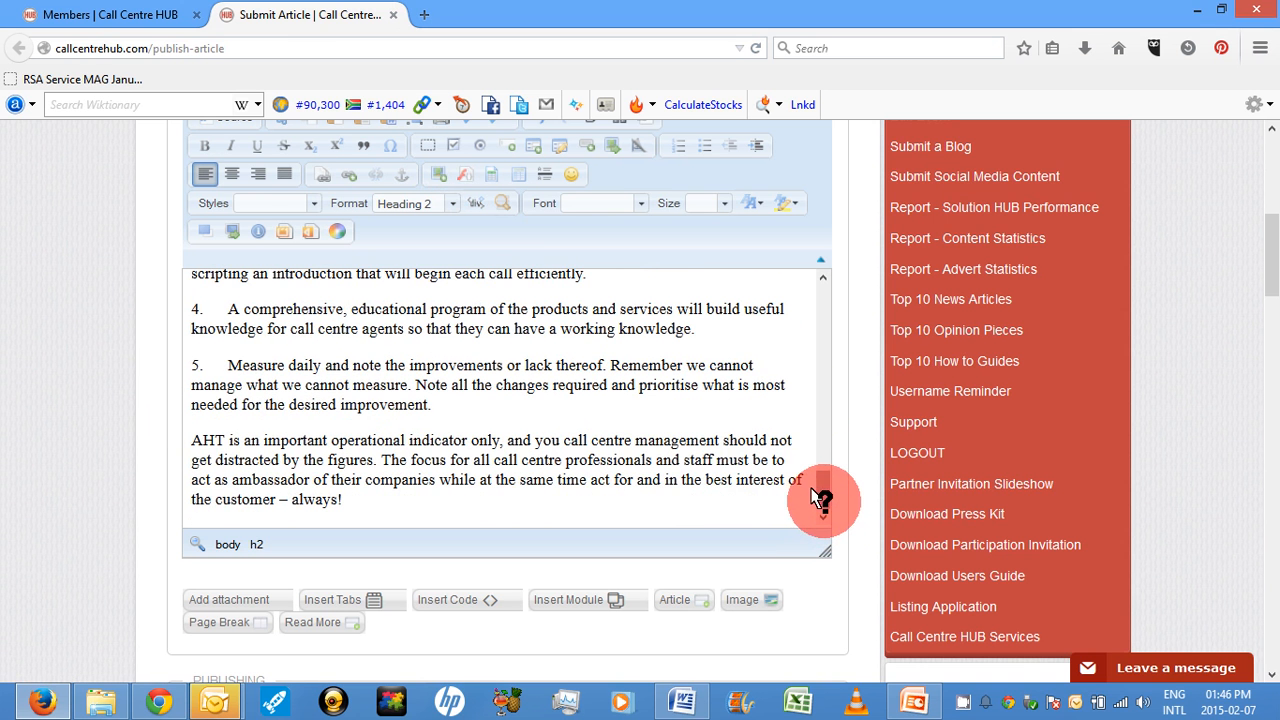
pyautogui.moveTo(814, 490); pyautogui.dragTo(832, 272)
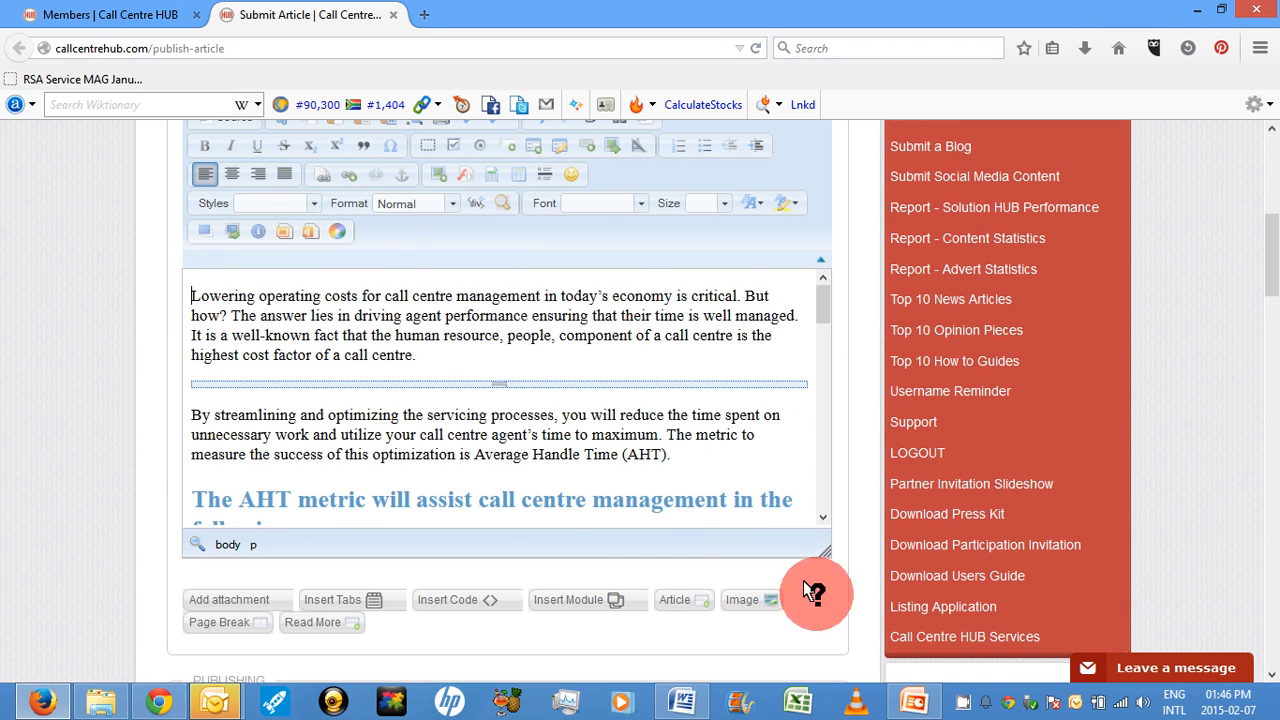
pyautogui.click(727, 597)
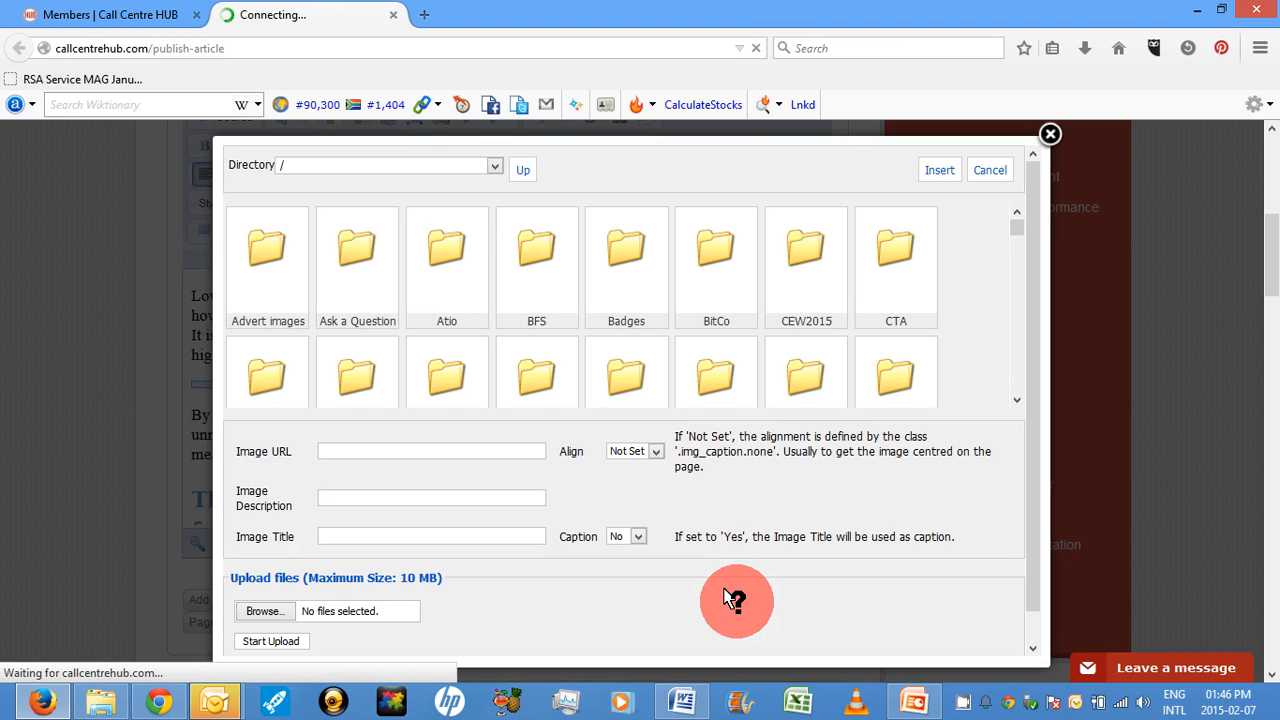
pyautogui.click(250, 610)
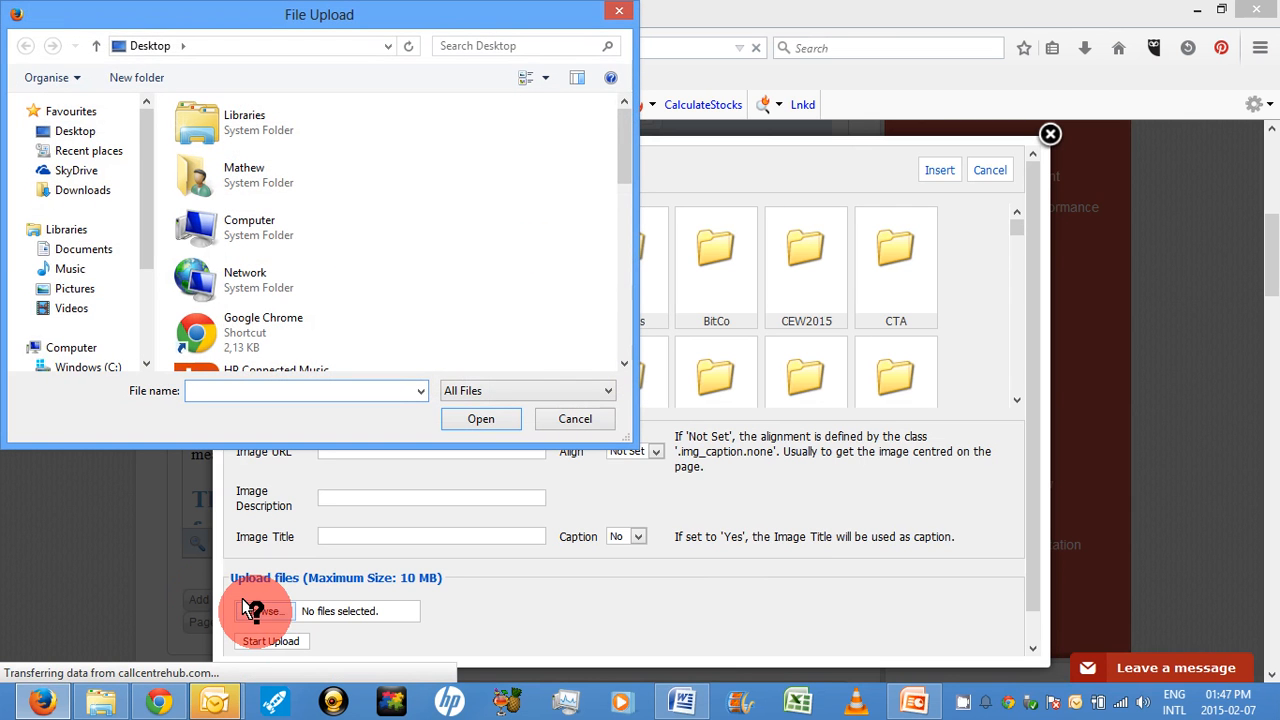
pyautogui.click(62, 288)
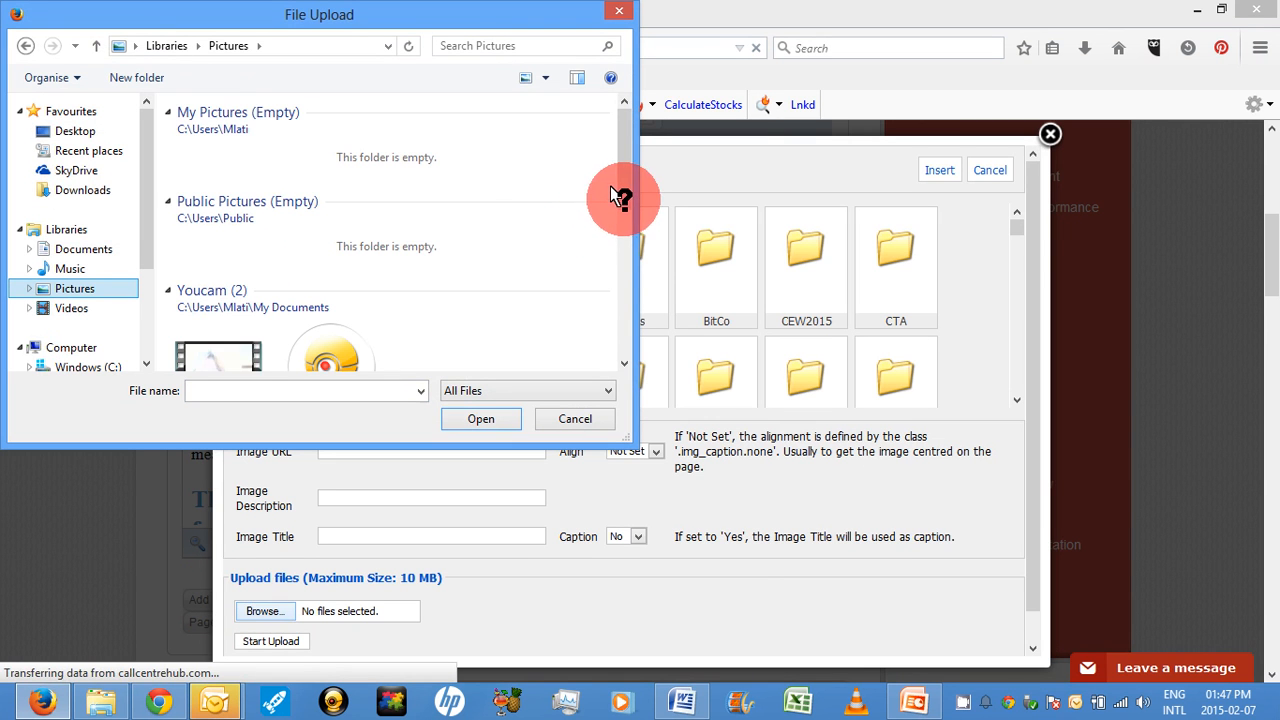
pyautogui.scroll(-1, 612, 256)
pyautogui.scroll(-3, 612, 260)
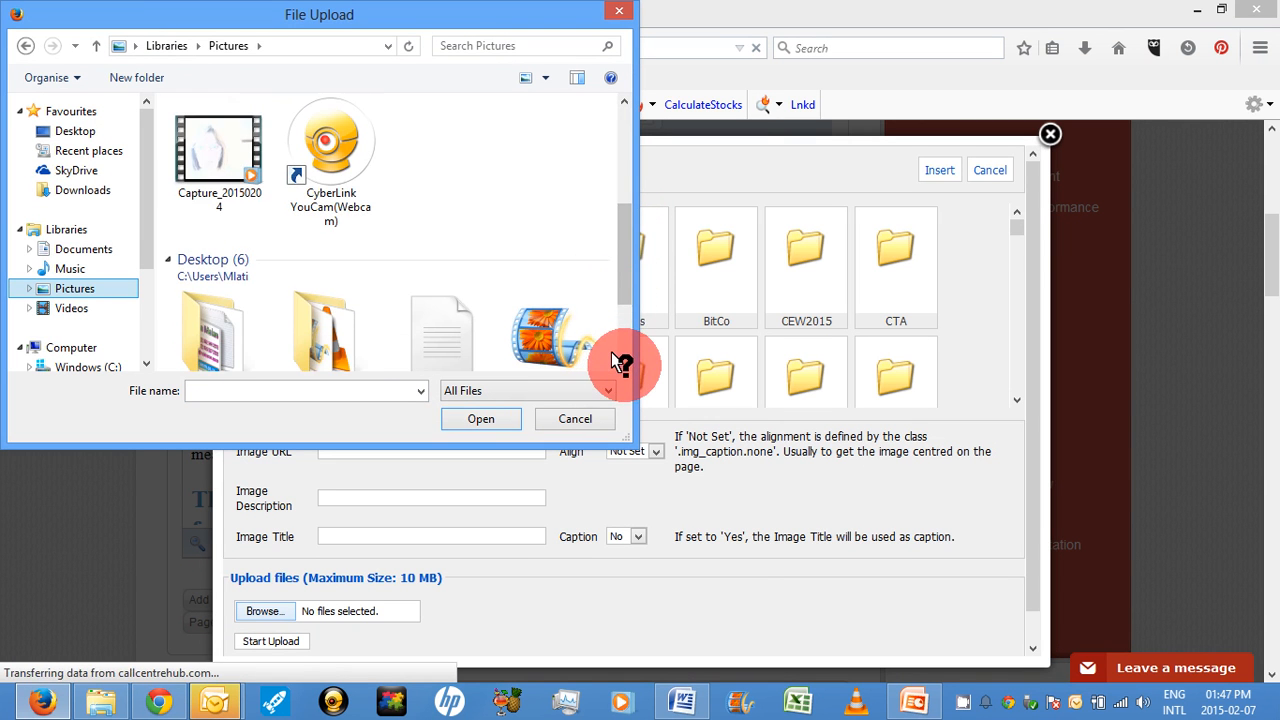
pyautogui.scroll(-3, 620, 362)
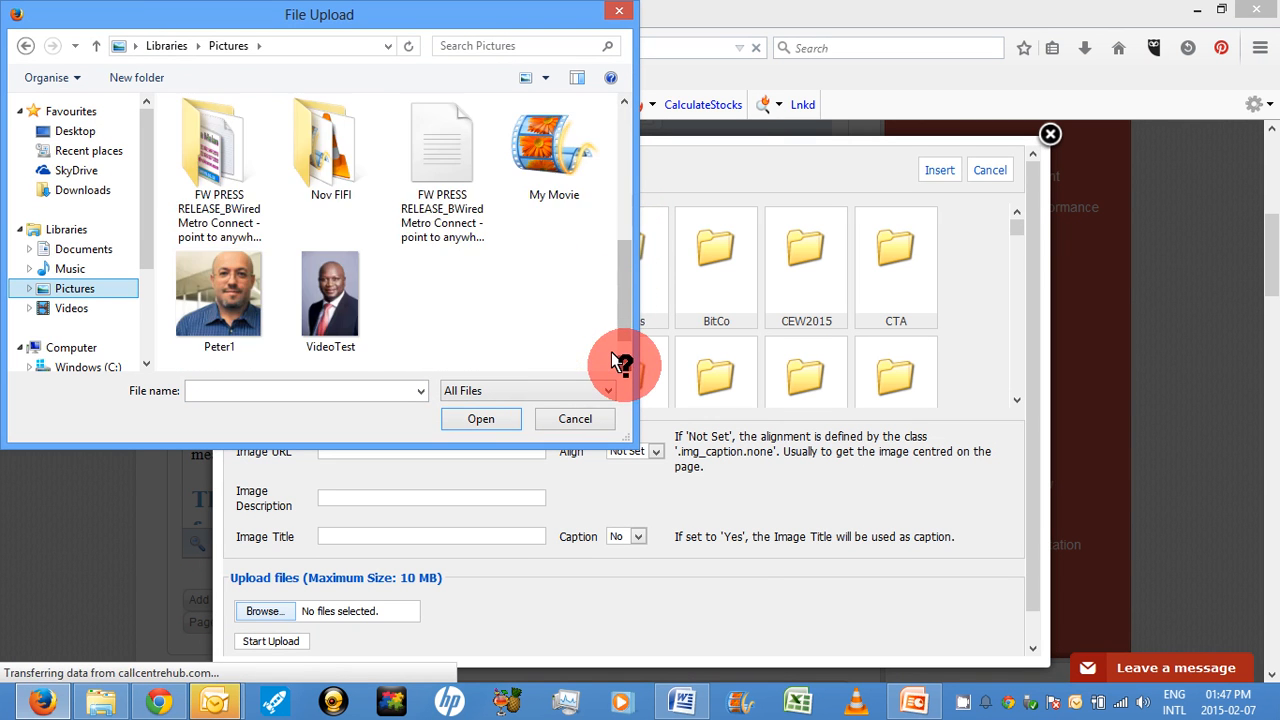
pyautogui.click(313, 277)
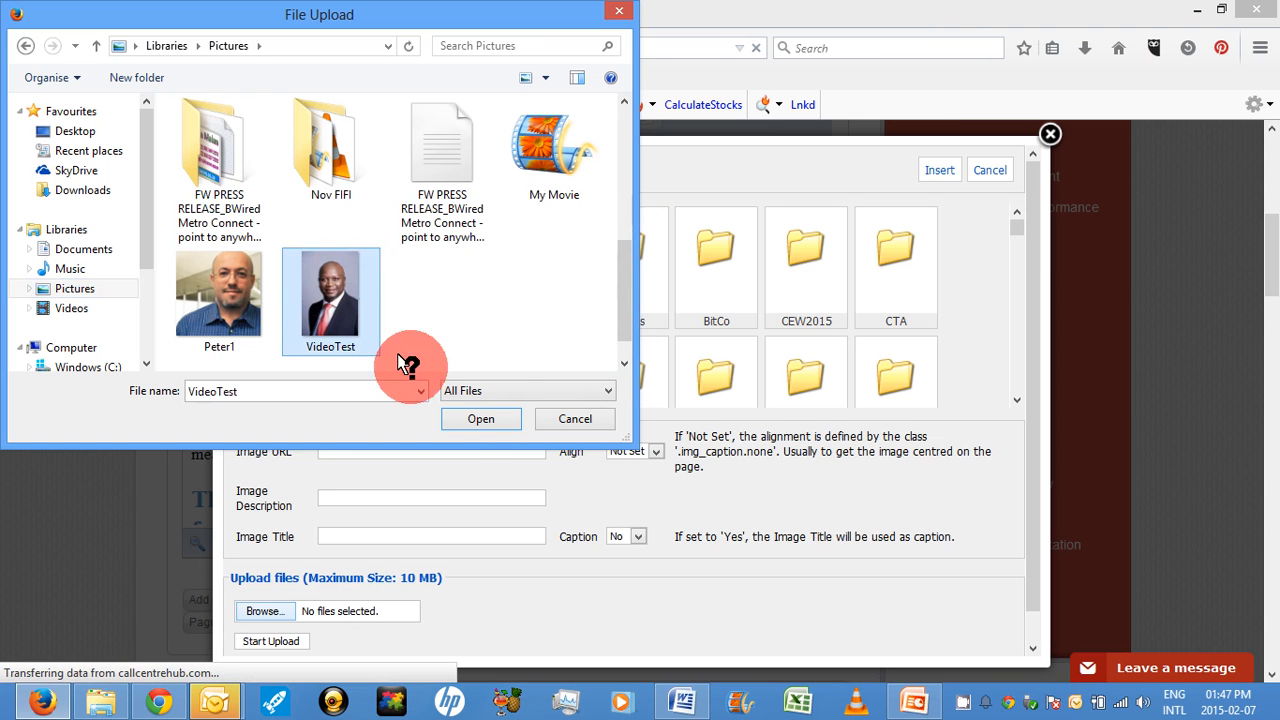
pyautogui.click(455, 420)
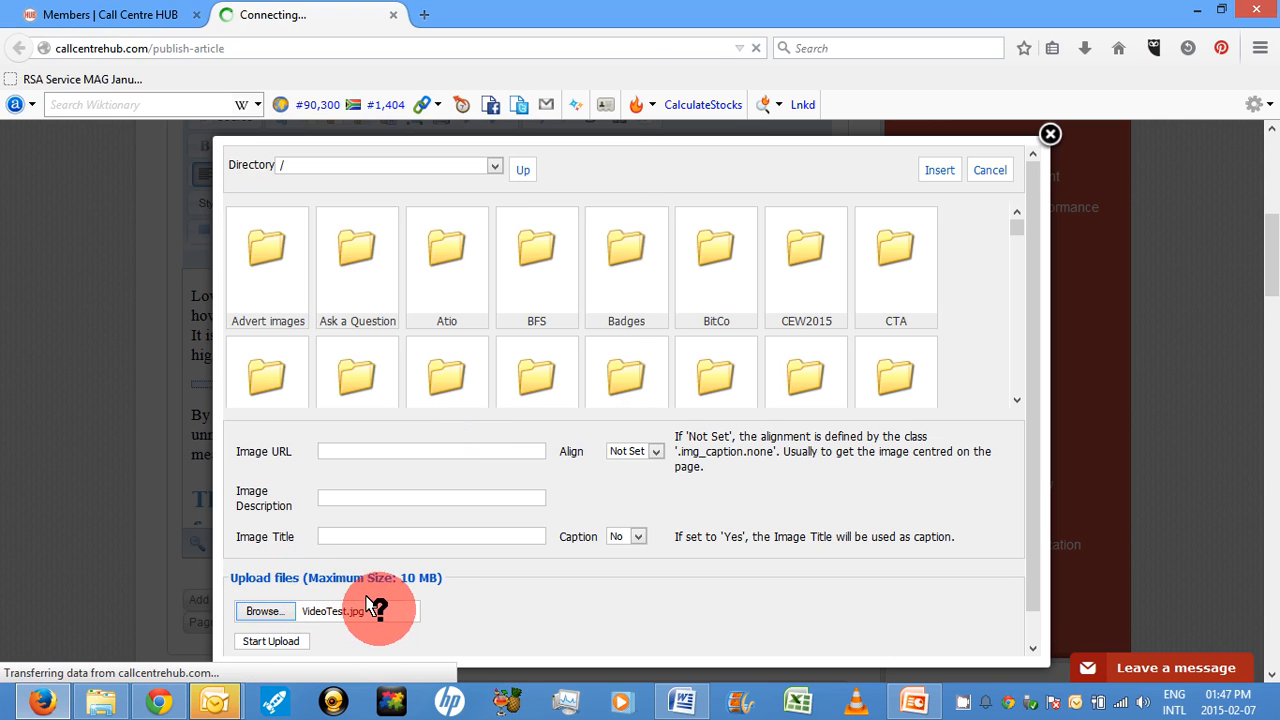
pyautogui.click(265, 640)
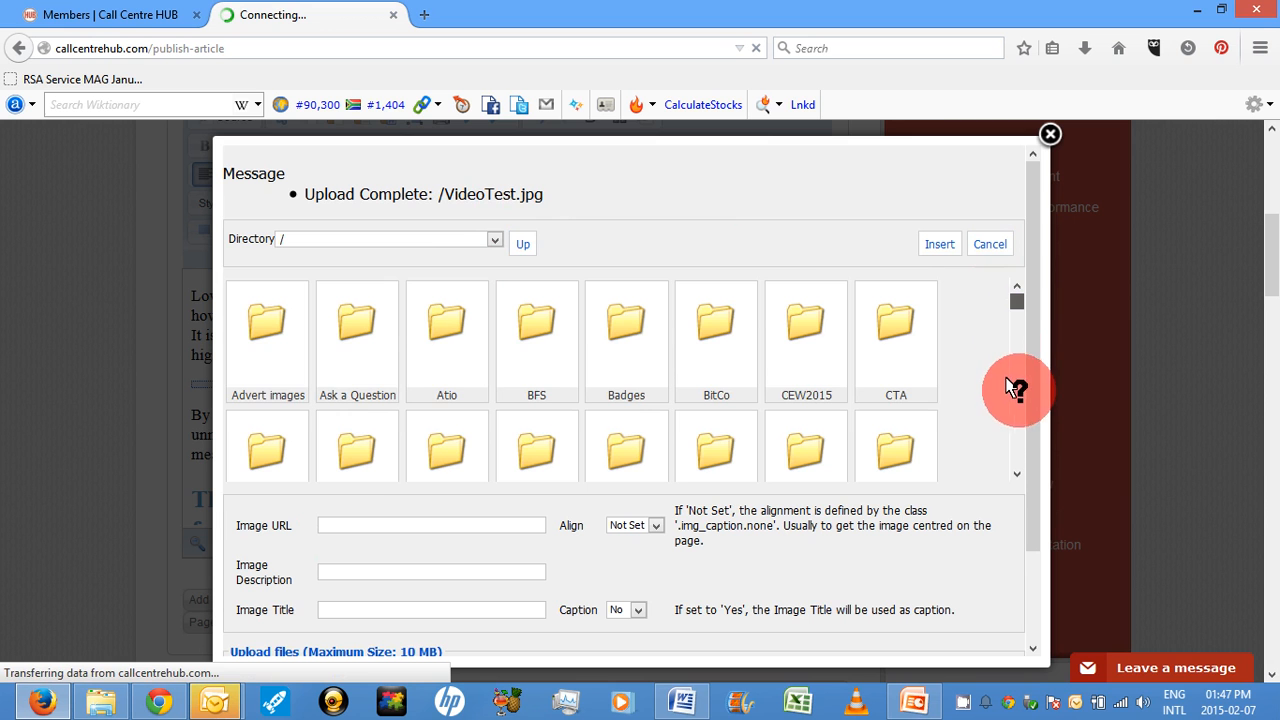
# - Find VideoTest.jpg in the image directory and insert it at the start of the article's first paragraph
pyautogui.scroll(-10, 1010, 420)
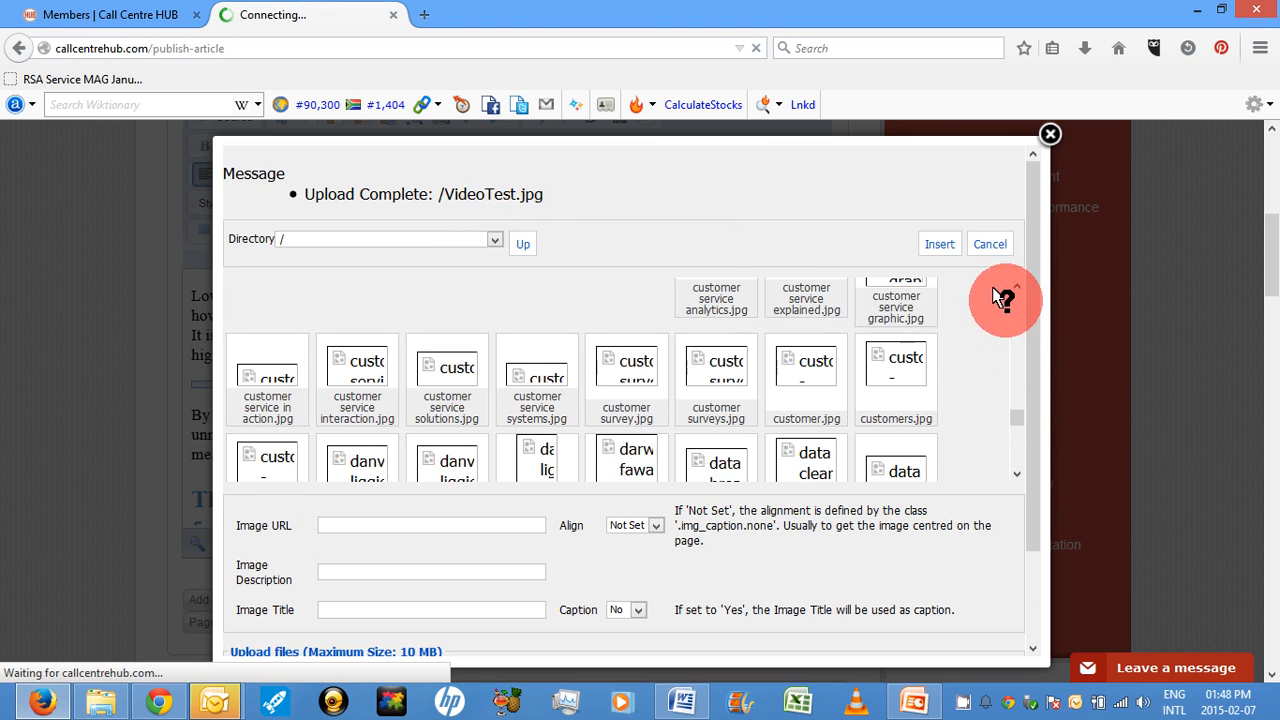
pyautogui.scroll(10, 1008, 280)
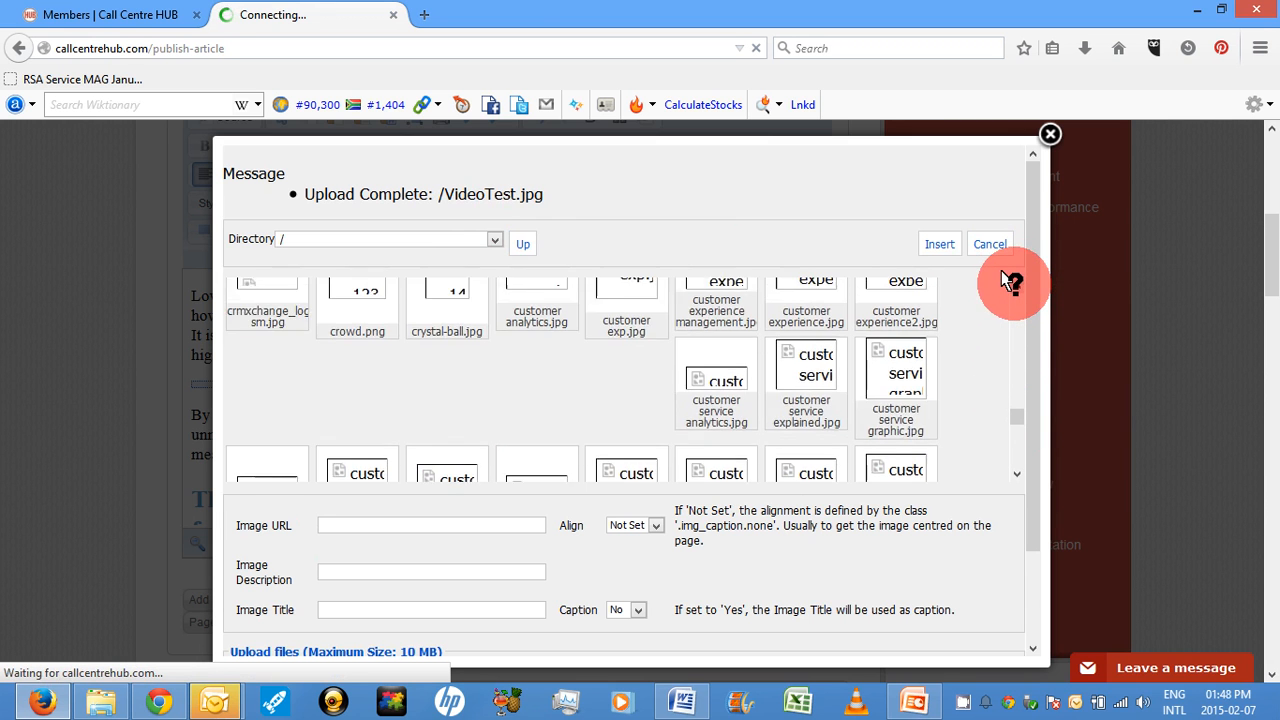
pyautogui.scroll(10, 1008, 280)
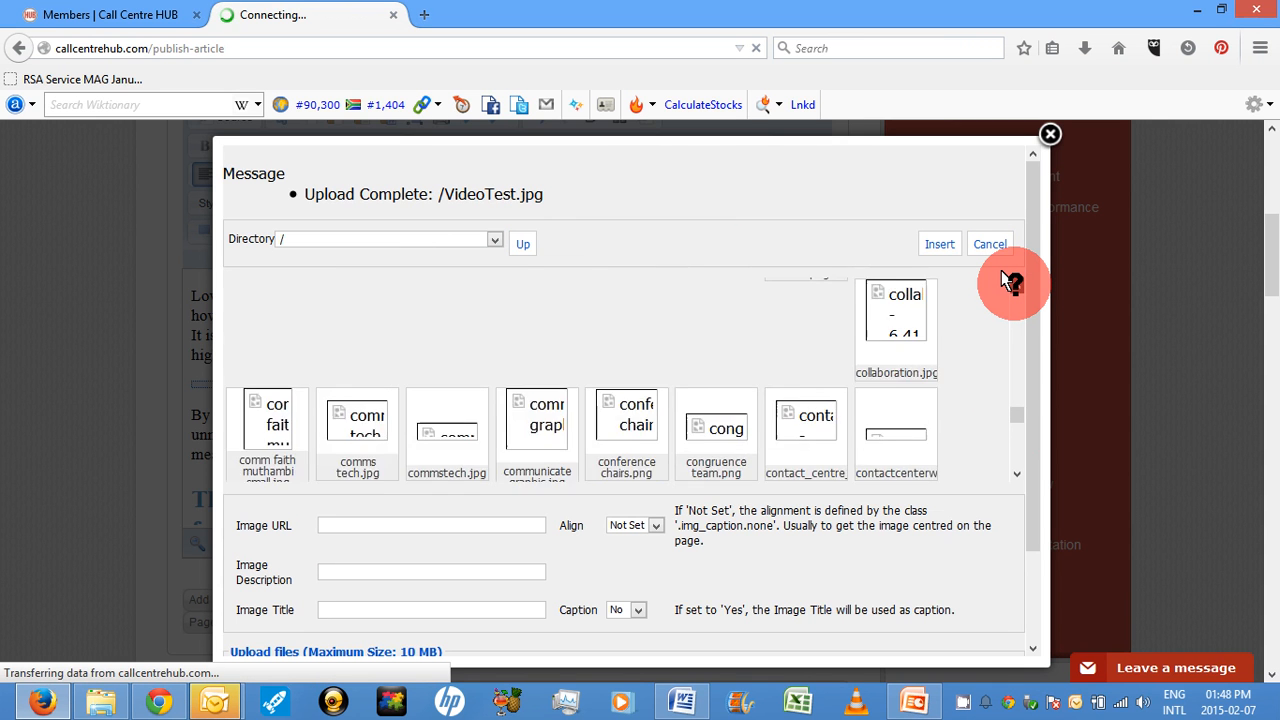
pyautogui.scroll(10, 1008, 280)
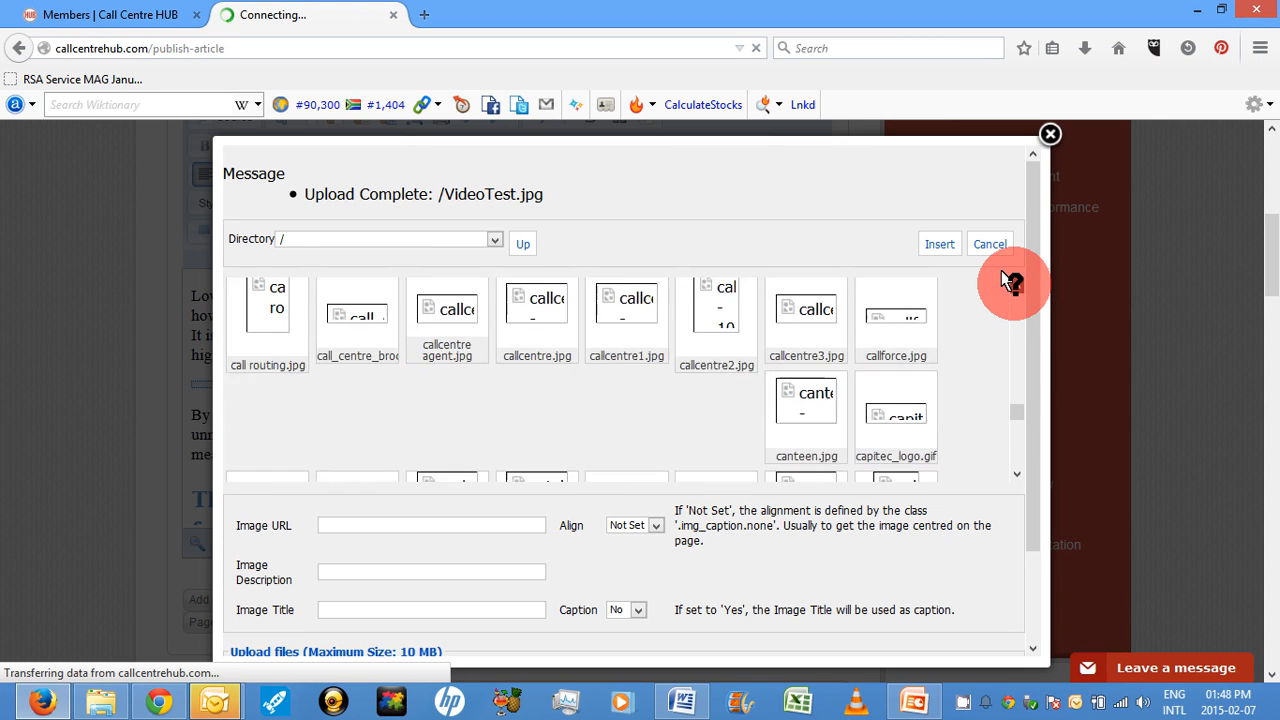
pyautogui.scroll(10, 1008, 281)
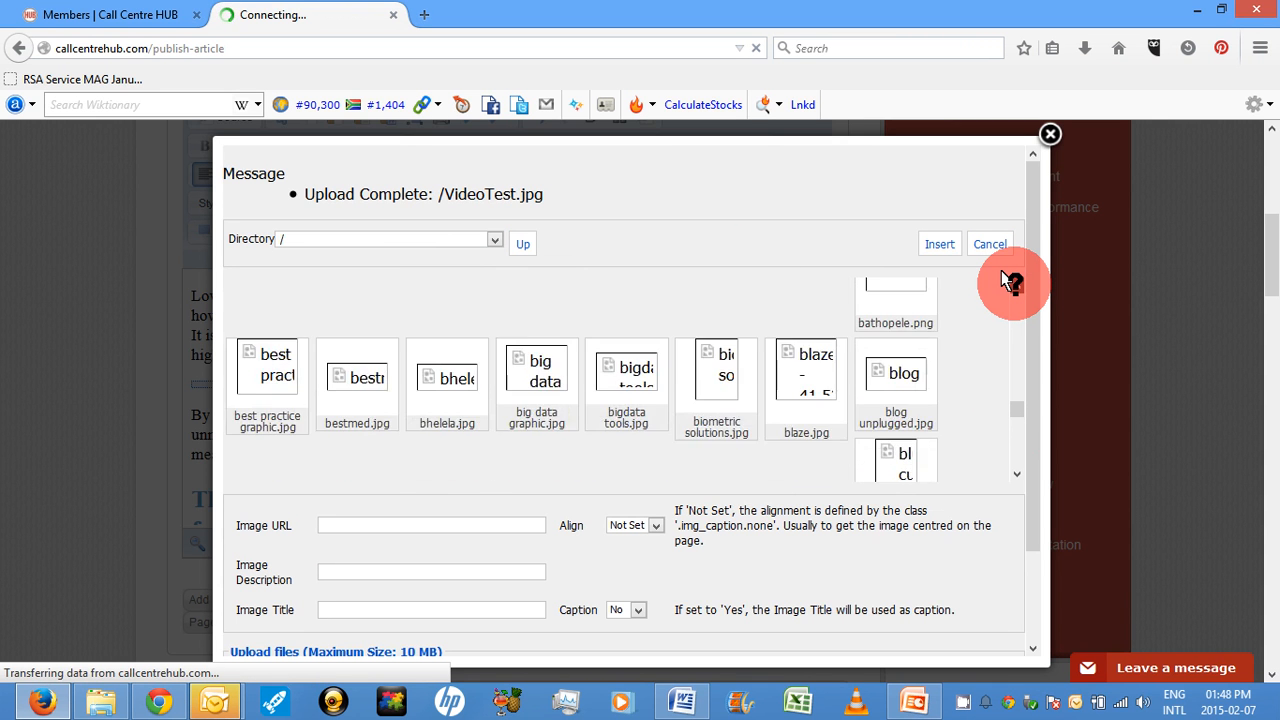
pyautogui.scroll(5, 1010, 303)
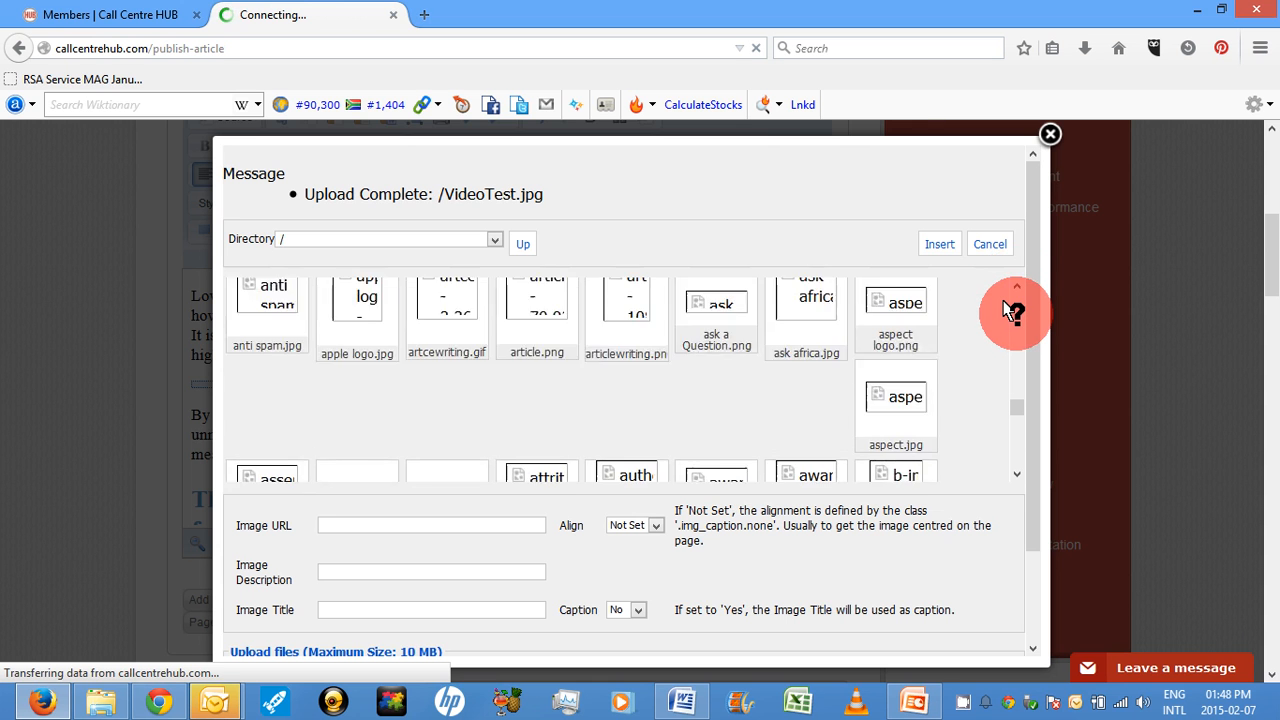
pyautogui.scroll(10, 1010, 310)
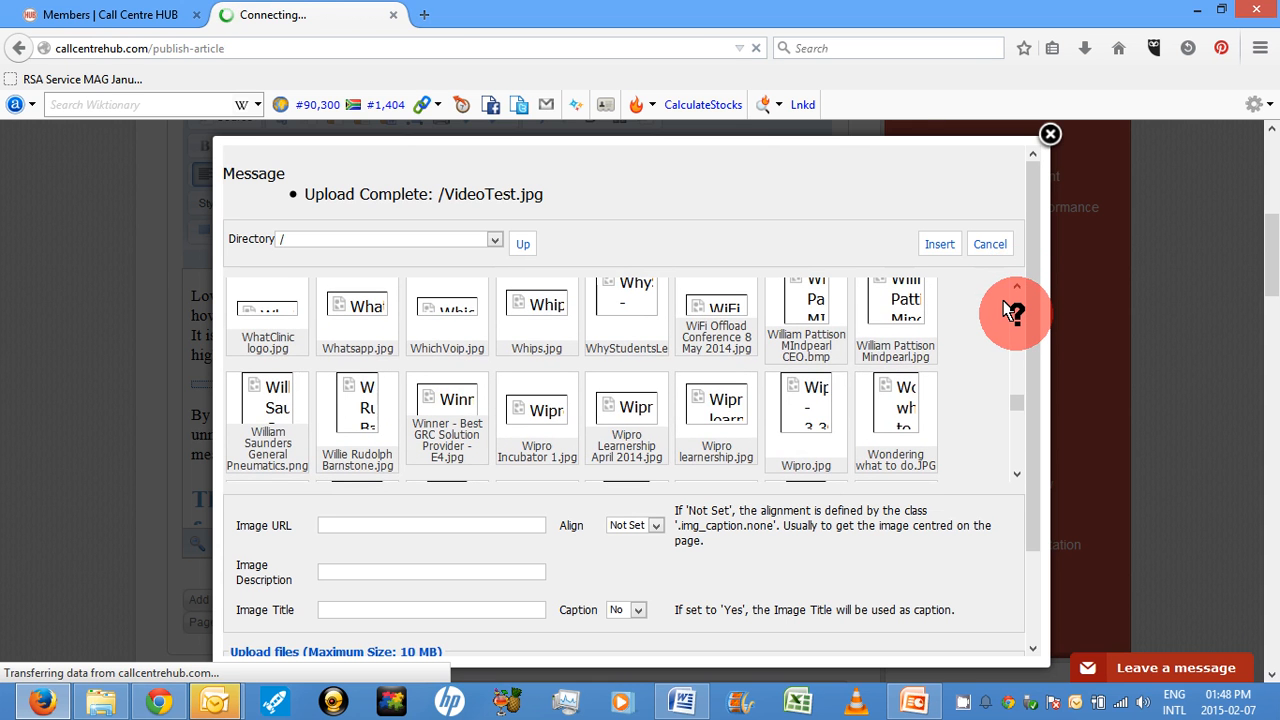
pyautogui.scroll(5, 1010, 280)
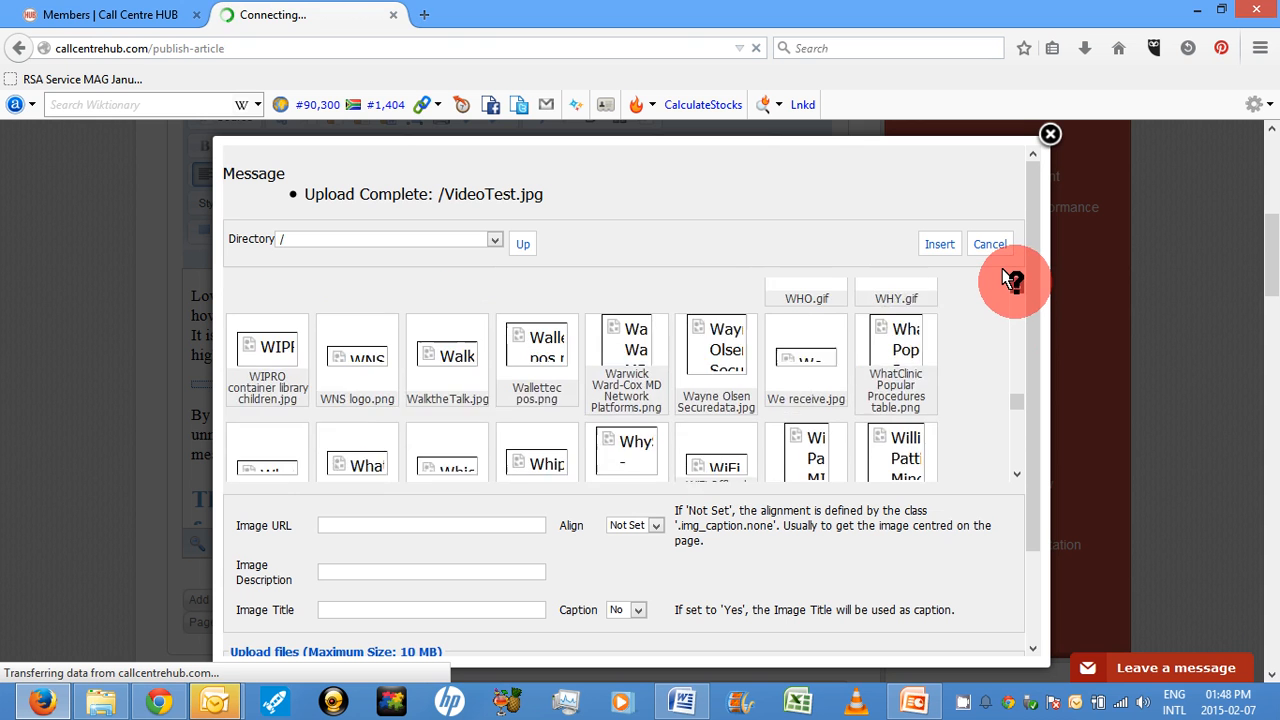
pyautogui.scroll(5, 1010, 280)
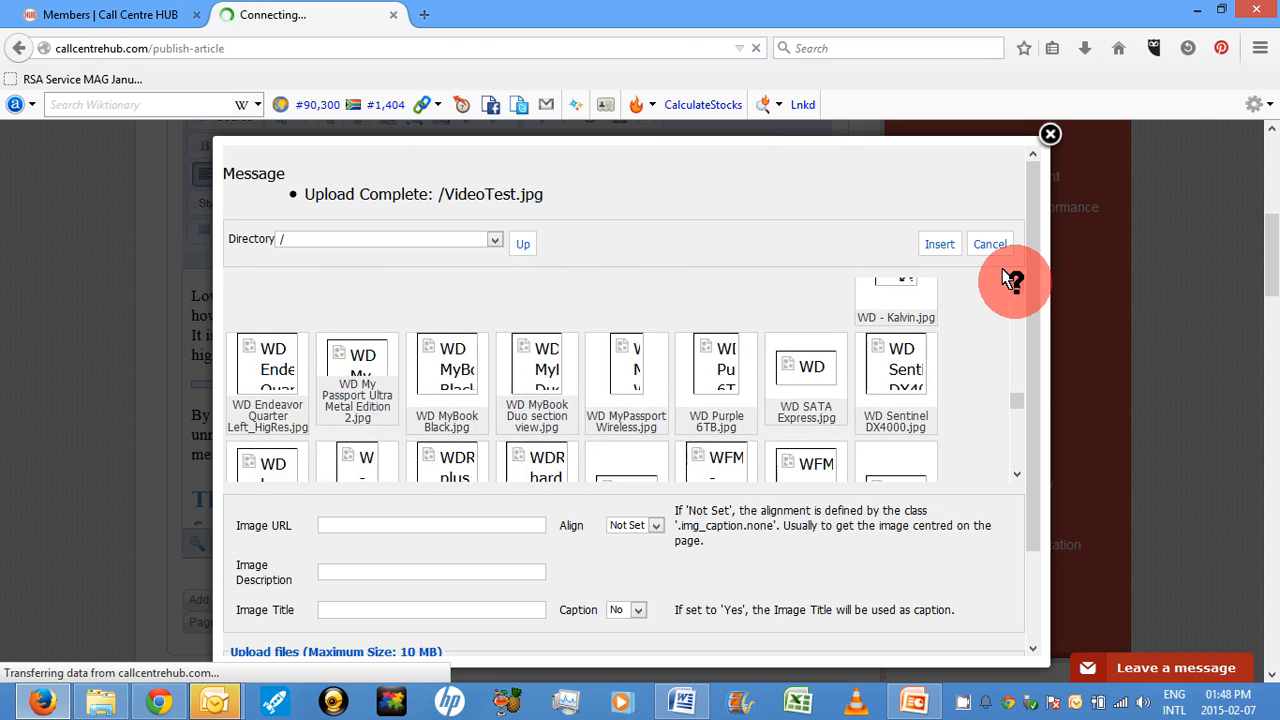
pyautogui.scroll(5, 1006, 272)
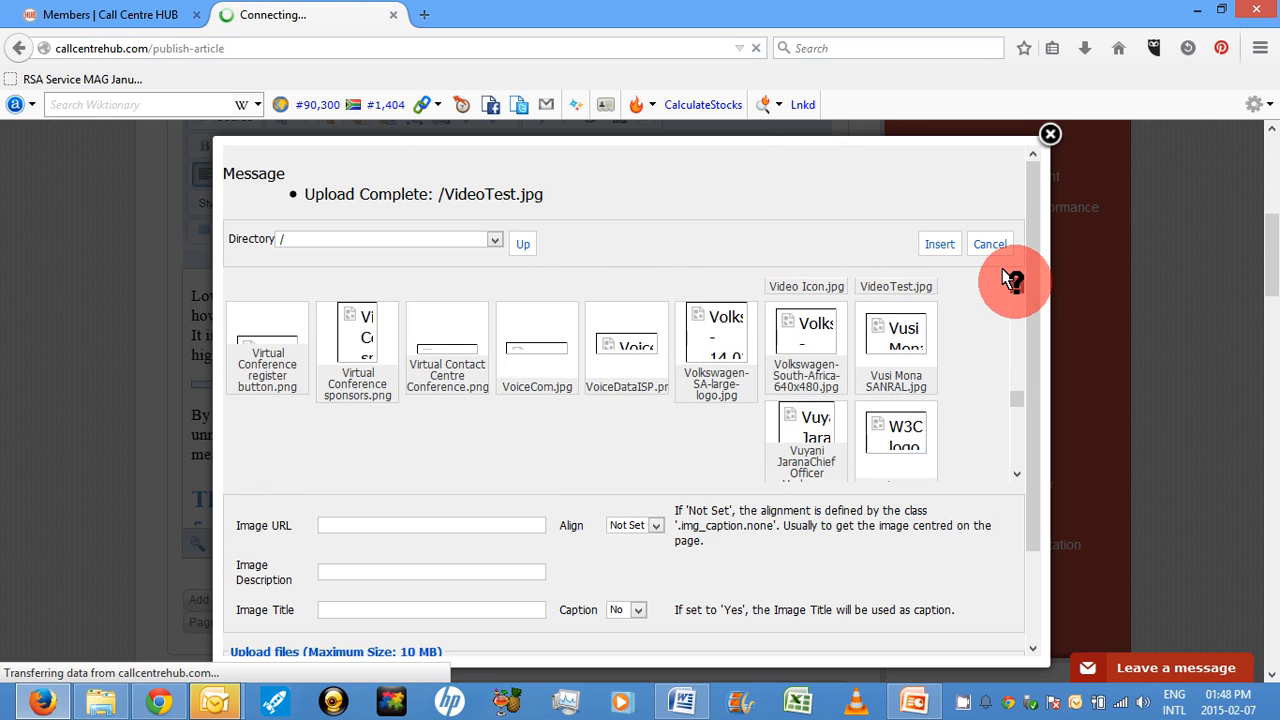
pyautogui.scroll(2, 1010, 280)
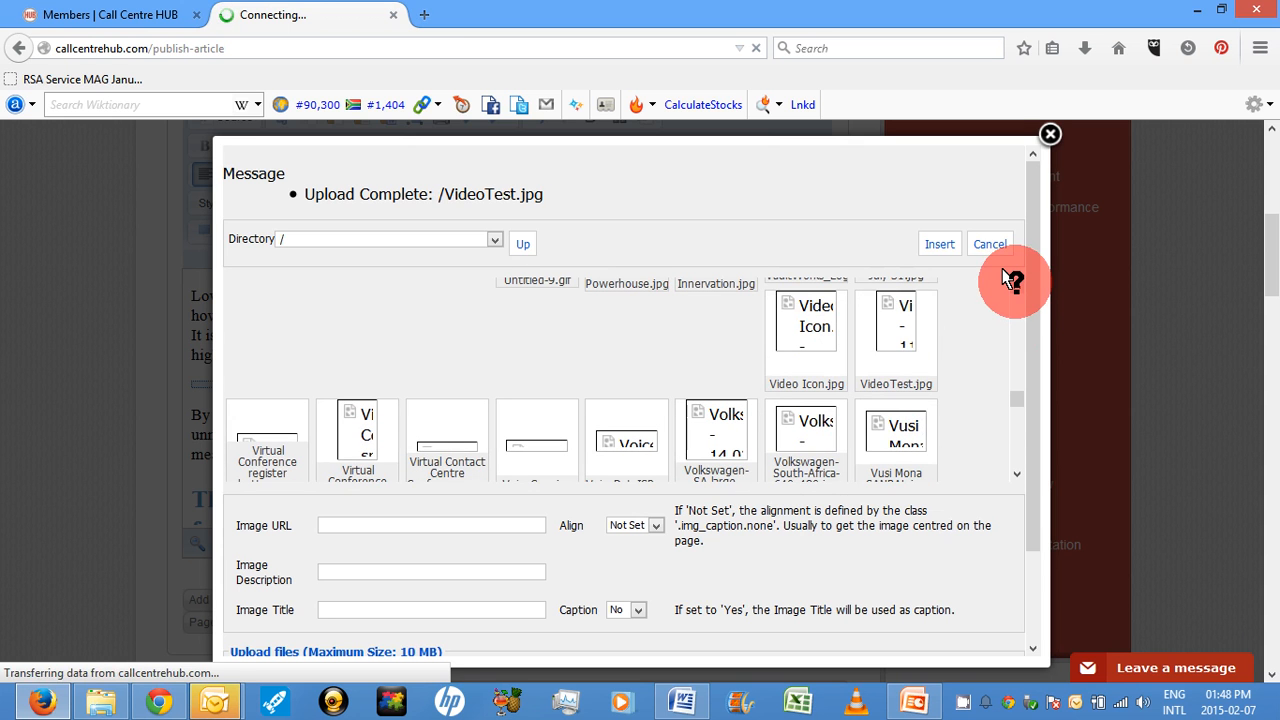
pyautogui.click(884, 318)
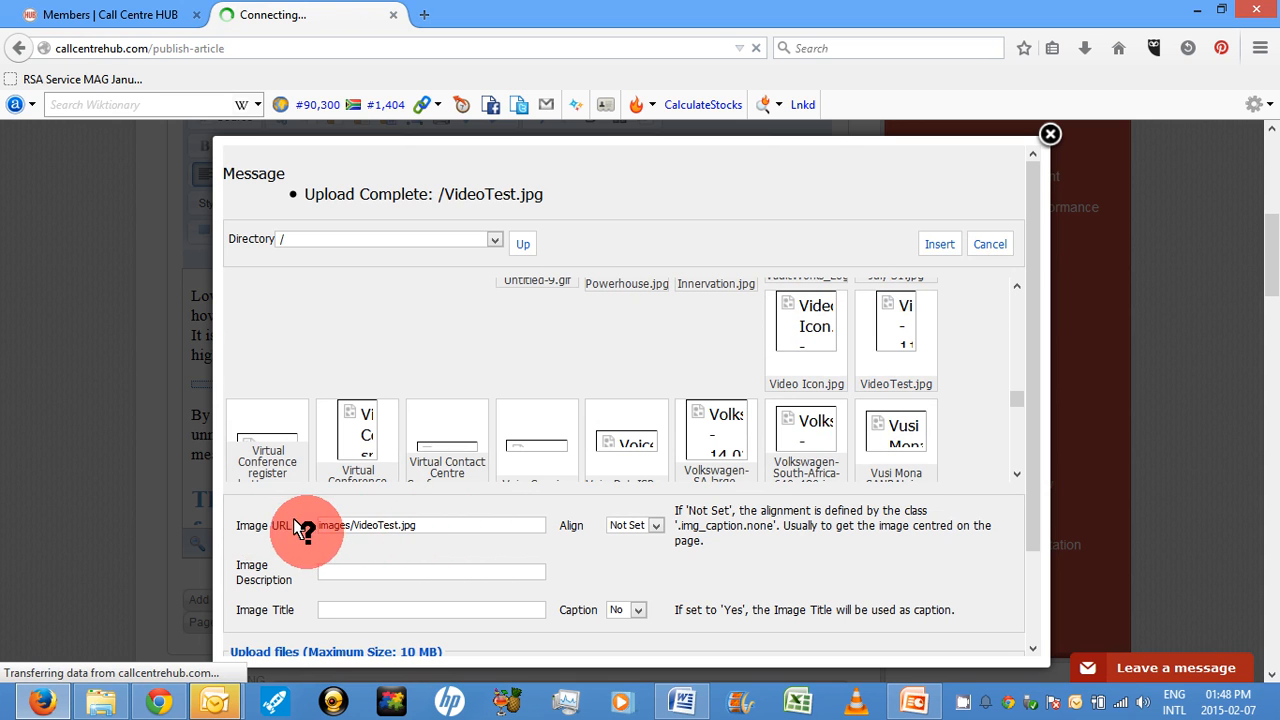
pyautogui.click(939, 244)
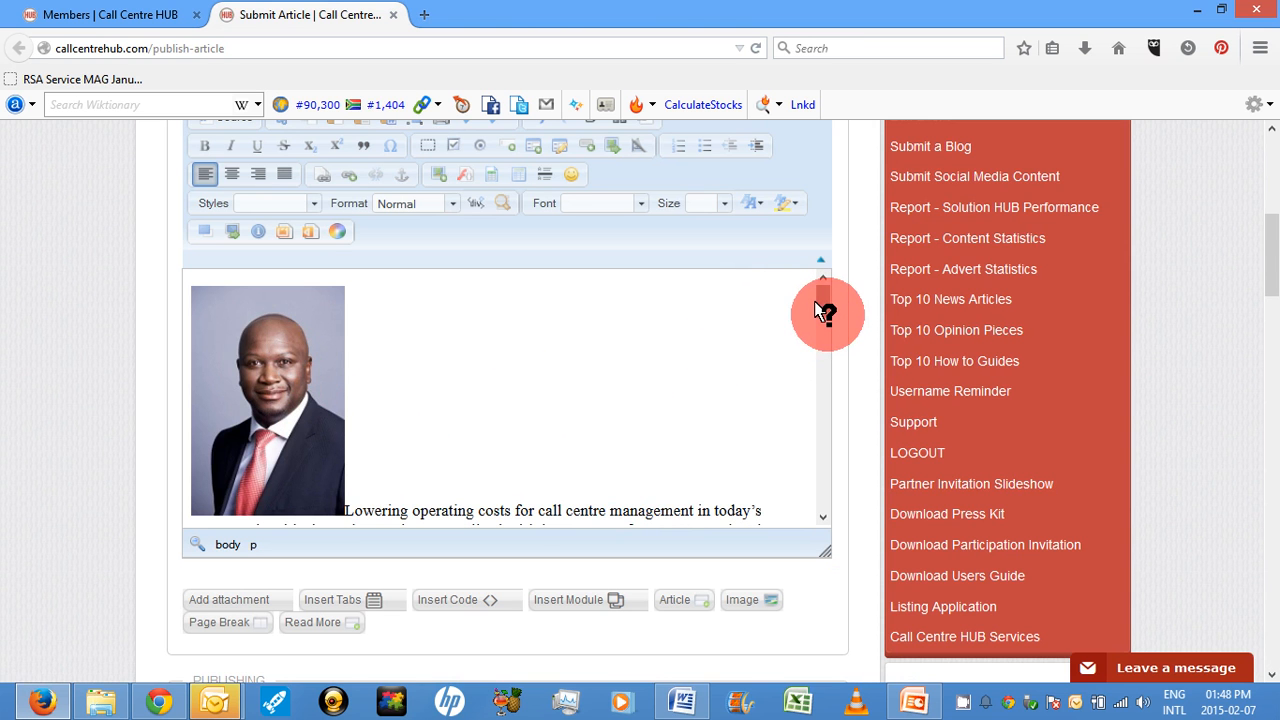
# - Set the inserted picture's alignment to Left, HSpace and VSpace to 5, and alternative text to "Video Test"
pyautogui.click(822, 517)
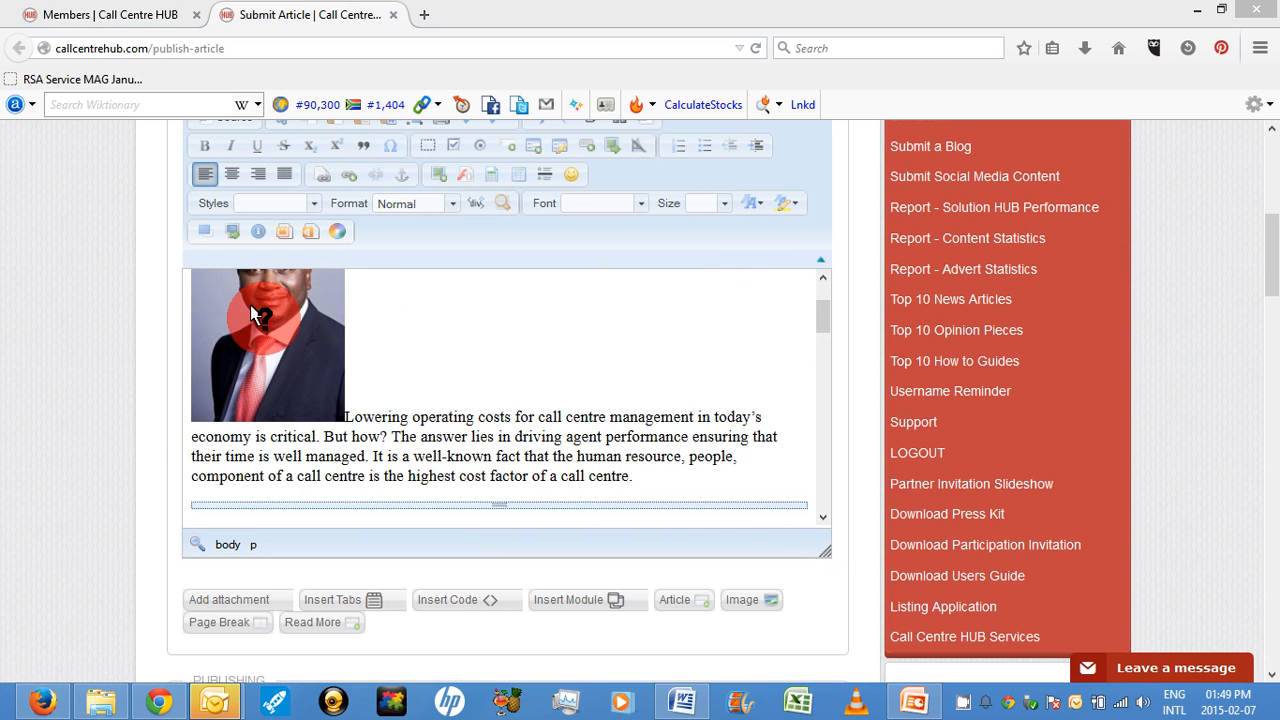
pyautogui.doubleClick(255, 315)
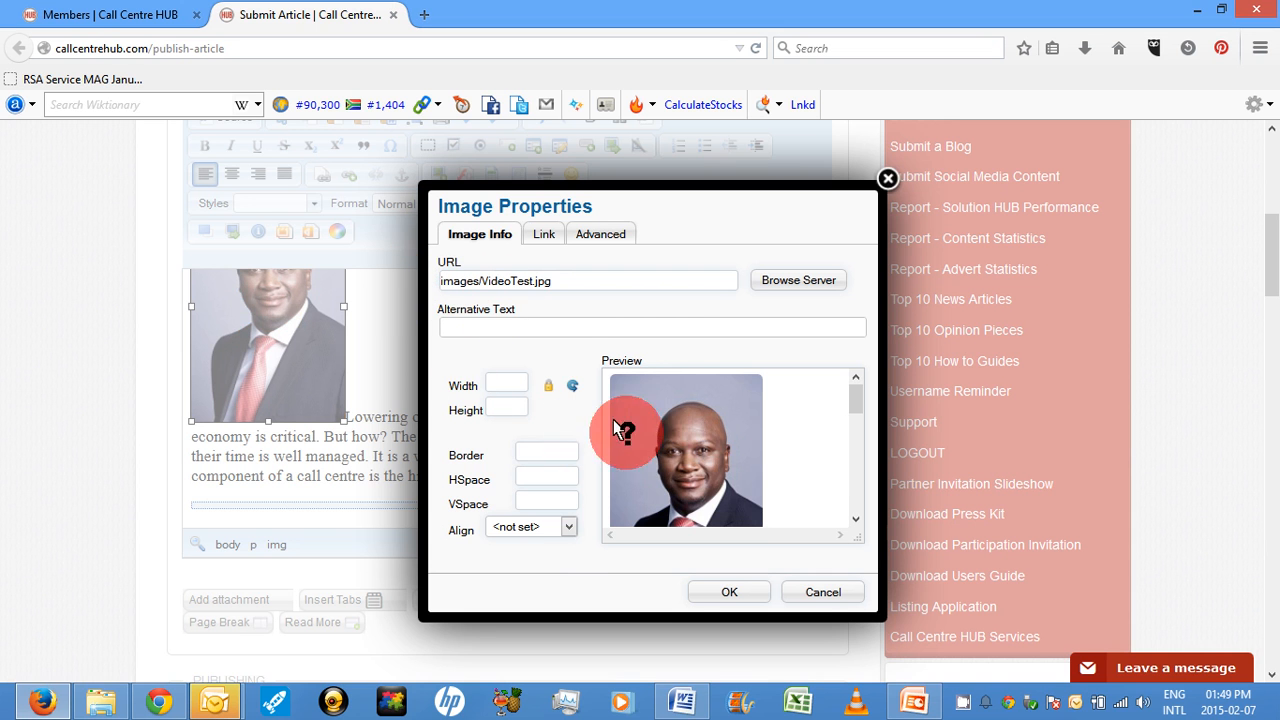
pyautogui.click(549, 530)
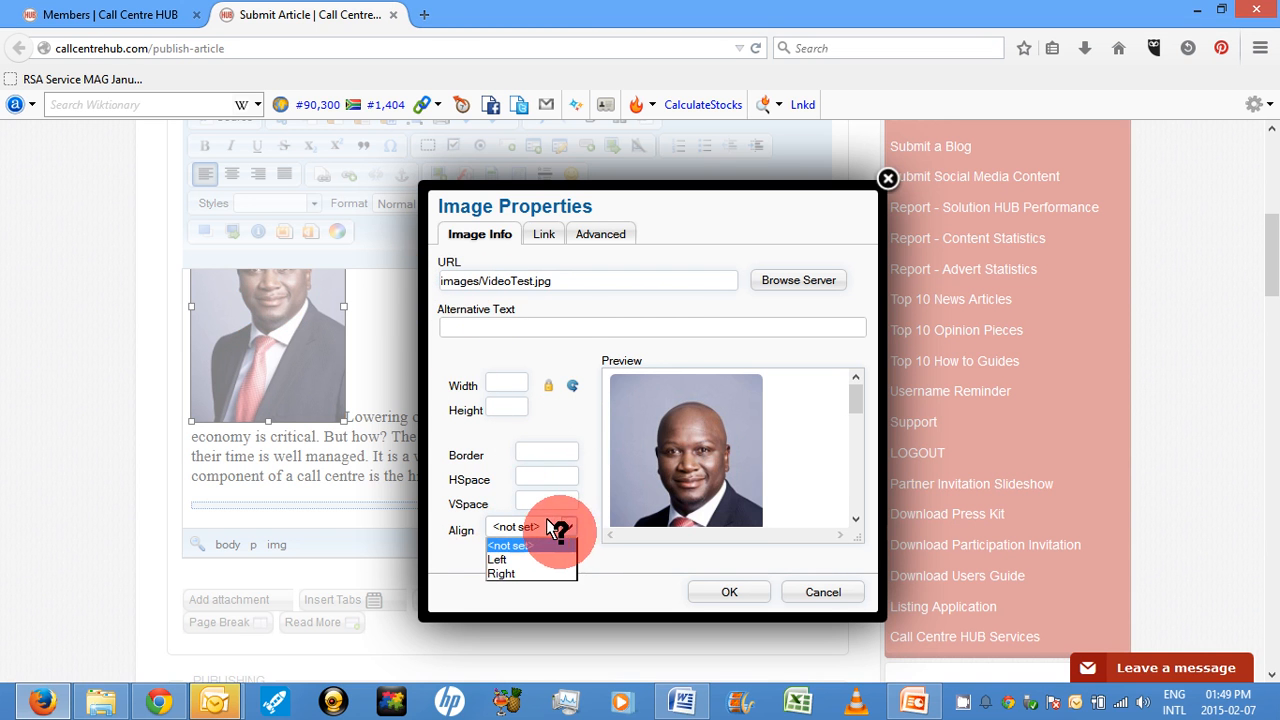
pyautogui.click(515, 558)
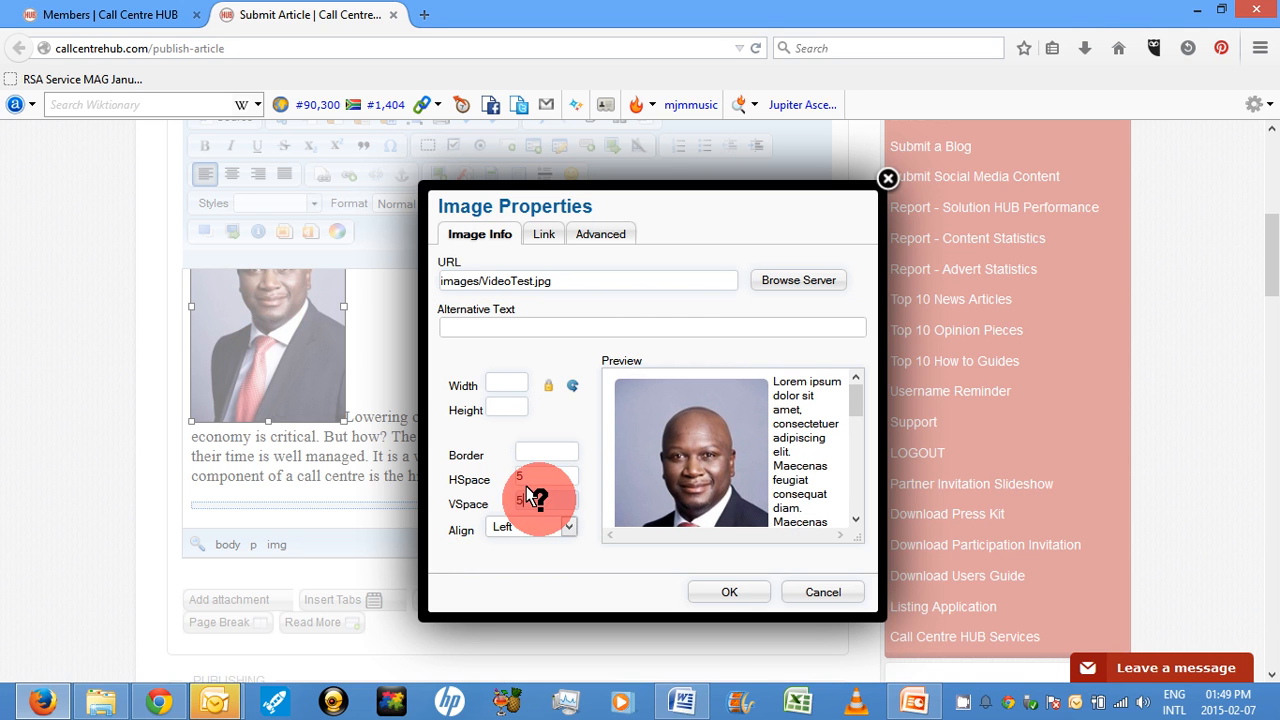
pyautogui.click(507, 322)
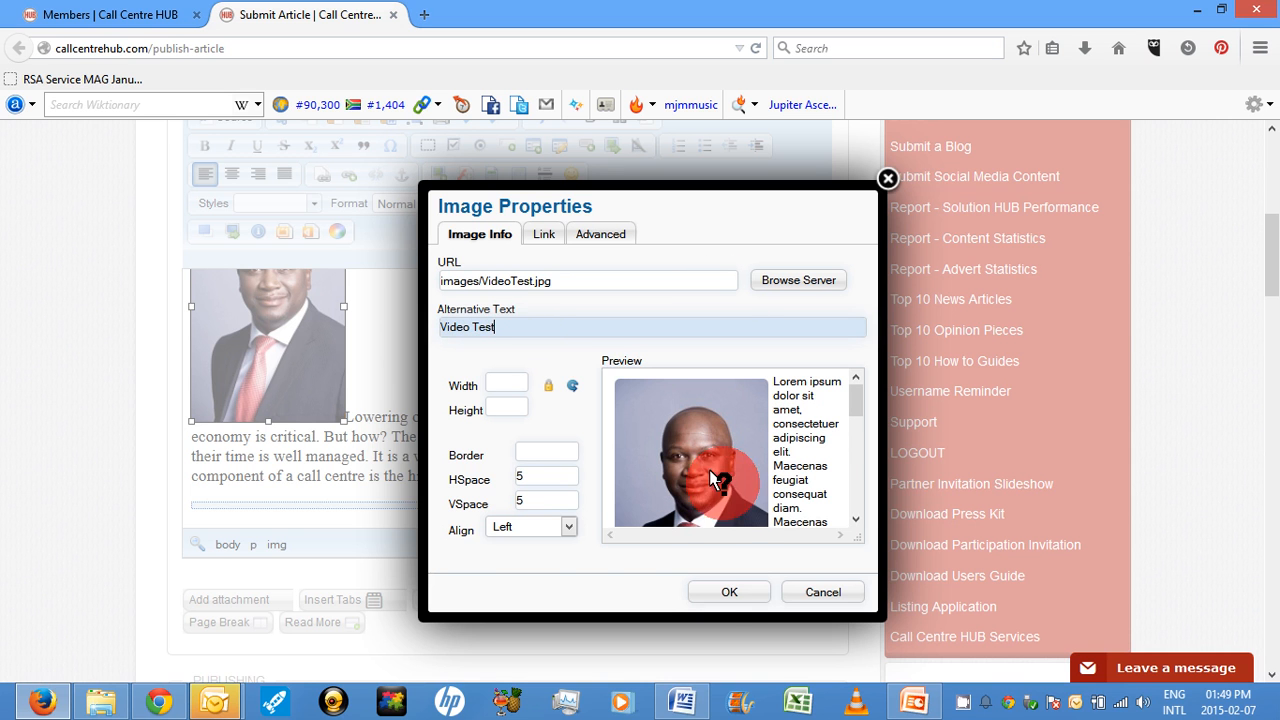
pyautogui.click(712, 592)
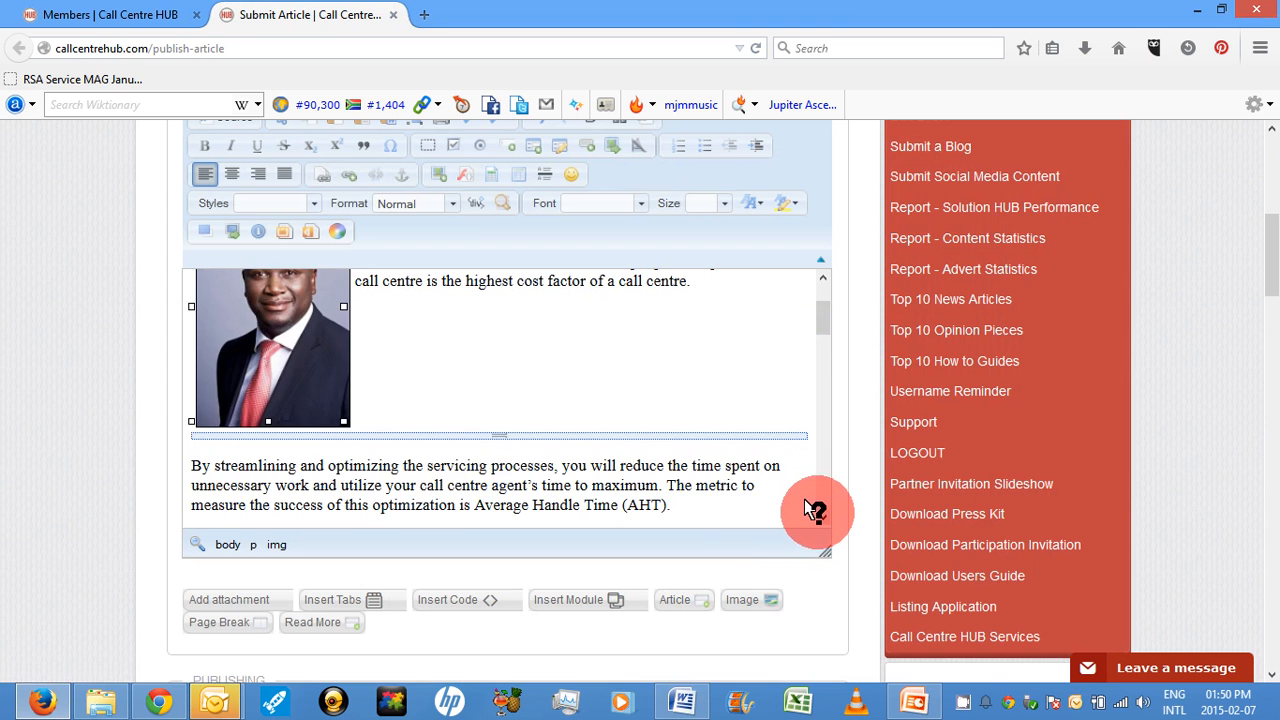
pyautogui.scroll(-5, 802, 507)
pyautogui.scroll(-3, 808, 513)
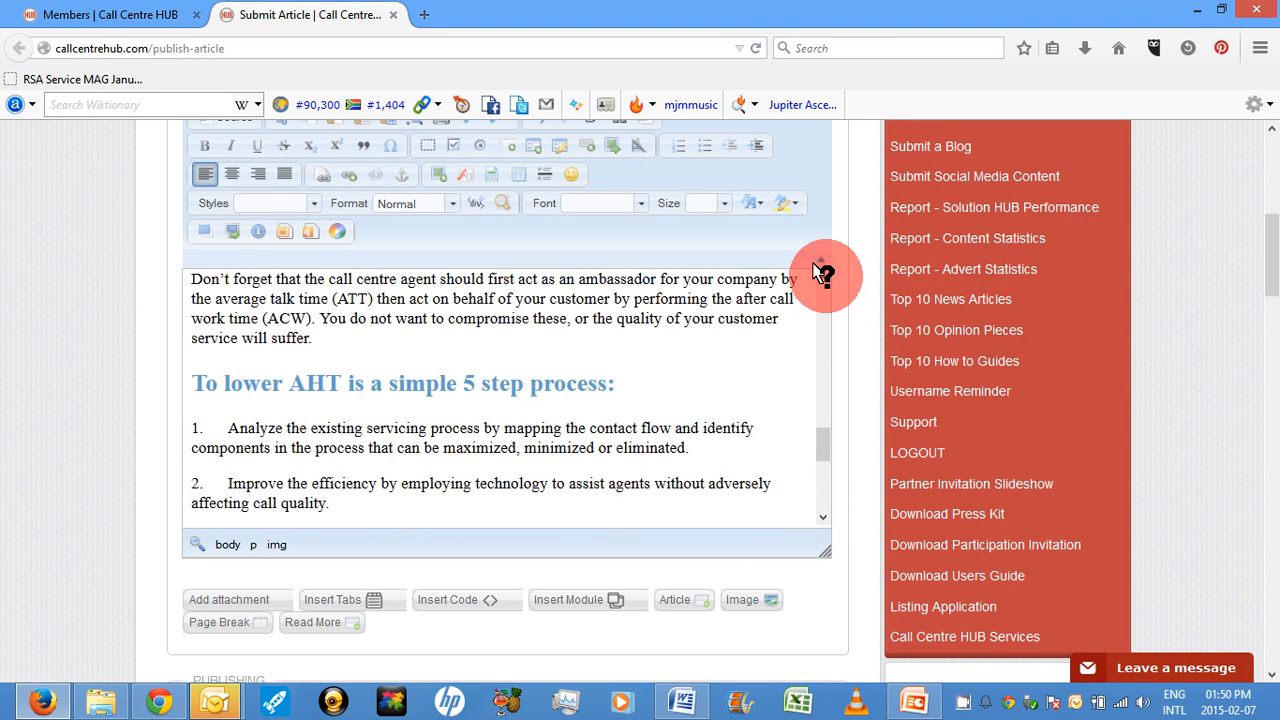
pyautogui.scroll(4, 820, 283)
pyautogui.scroll(5, 820, 273)
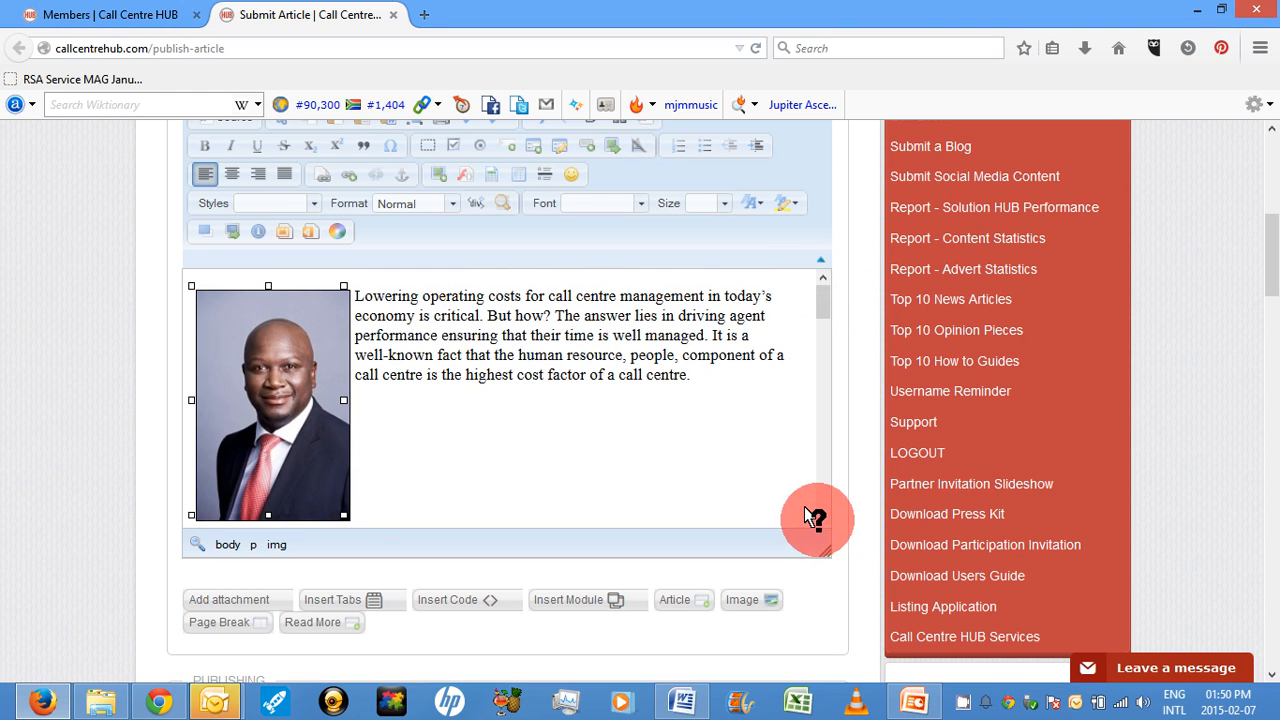
# - Look through the article text to its end and set its publishing category to How To Guides
pyautogui.scroll(-2, 812, 512)
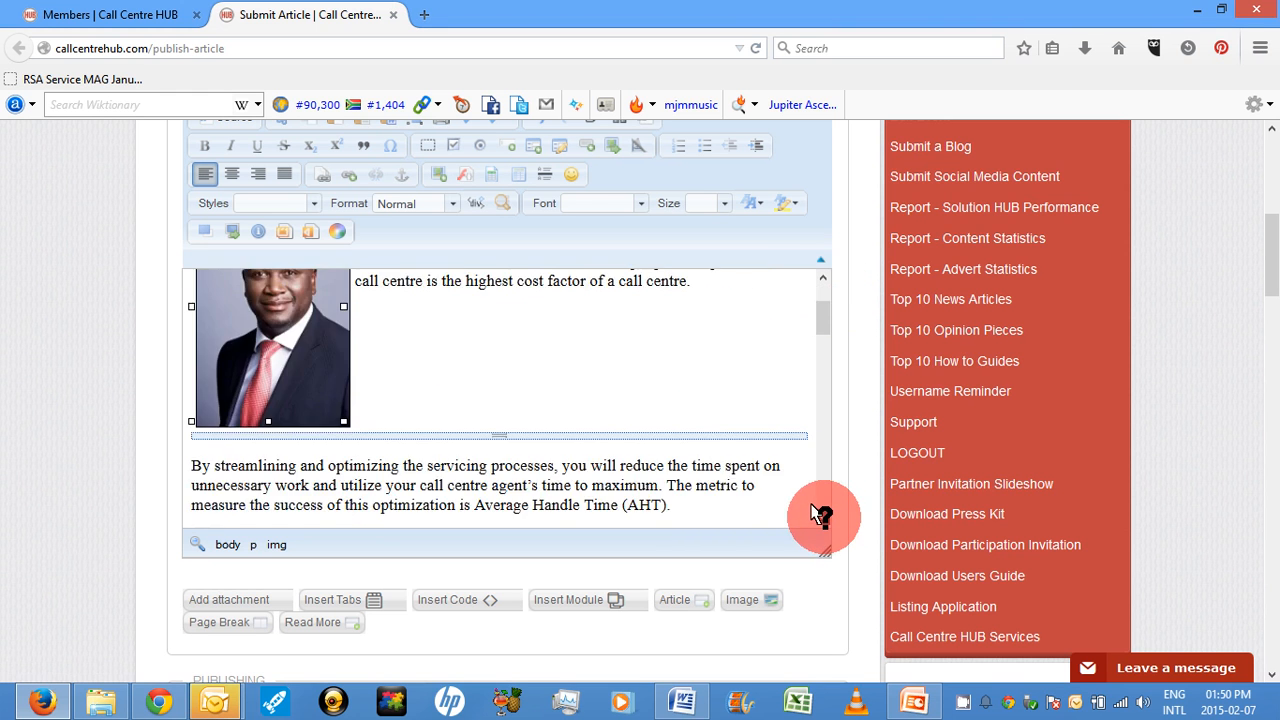
pyautogui.scroll(-12, 818, 515)
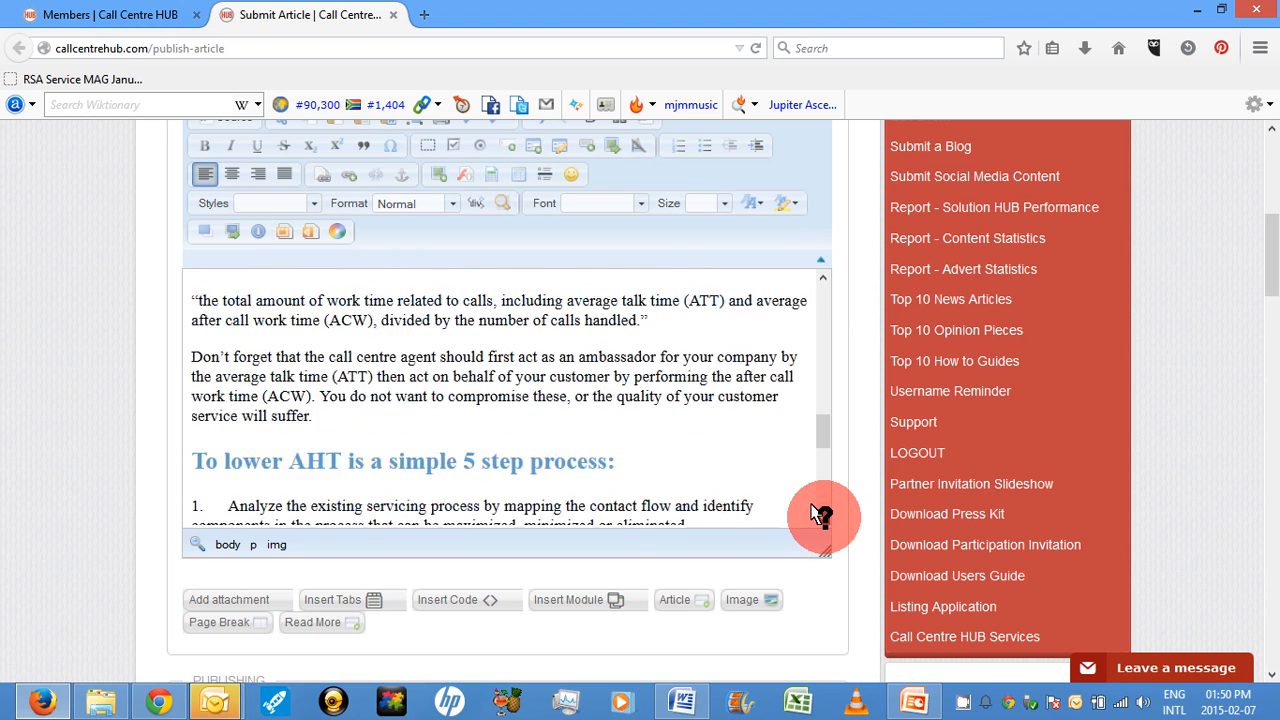
pyautogui.scroll(-6, 818, 515)
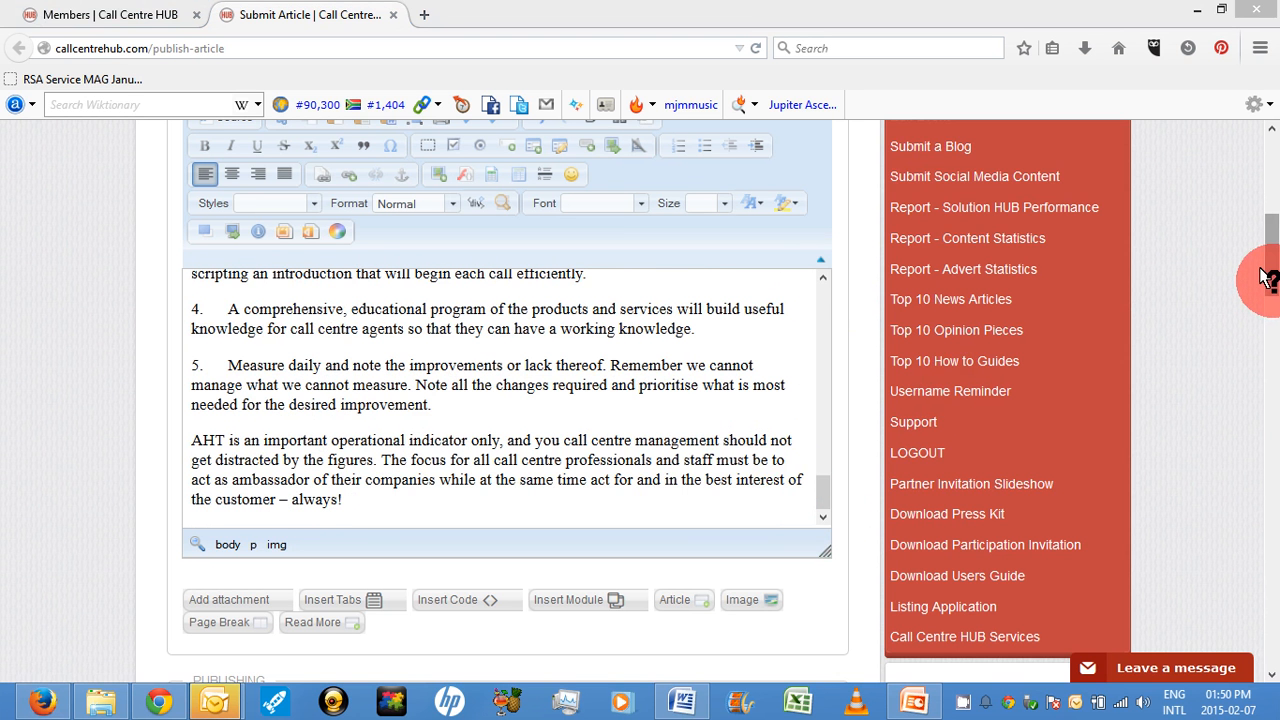
pyautogui.moveTo(1265, 278); pyautogui.dragTo(1266, 362)
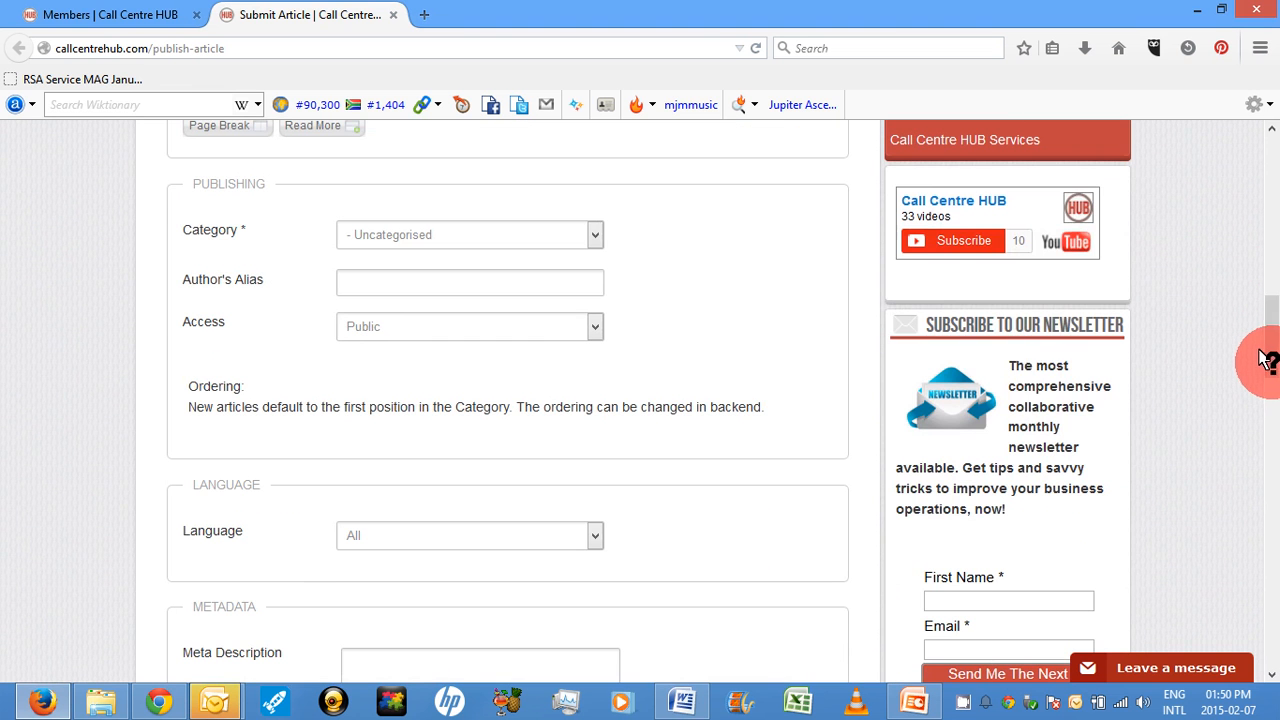
pyautogui.click(584, 230)
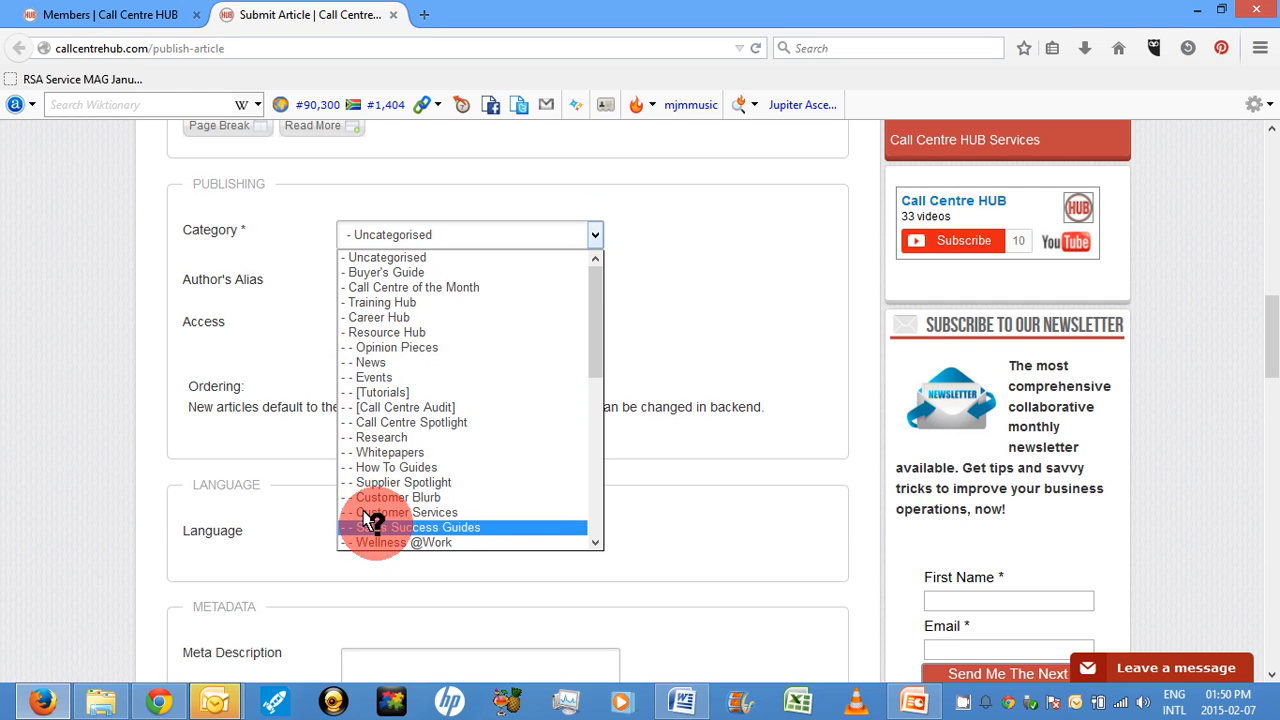
pyautogui.click(596, 544)
pyautogui.click(596, 544)
pyautogui.click(596, 544)
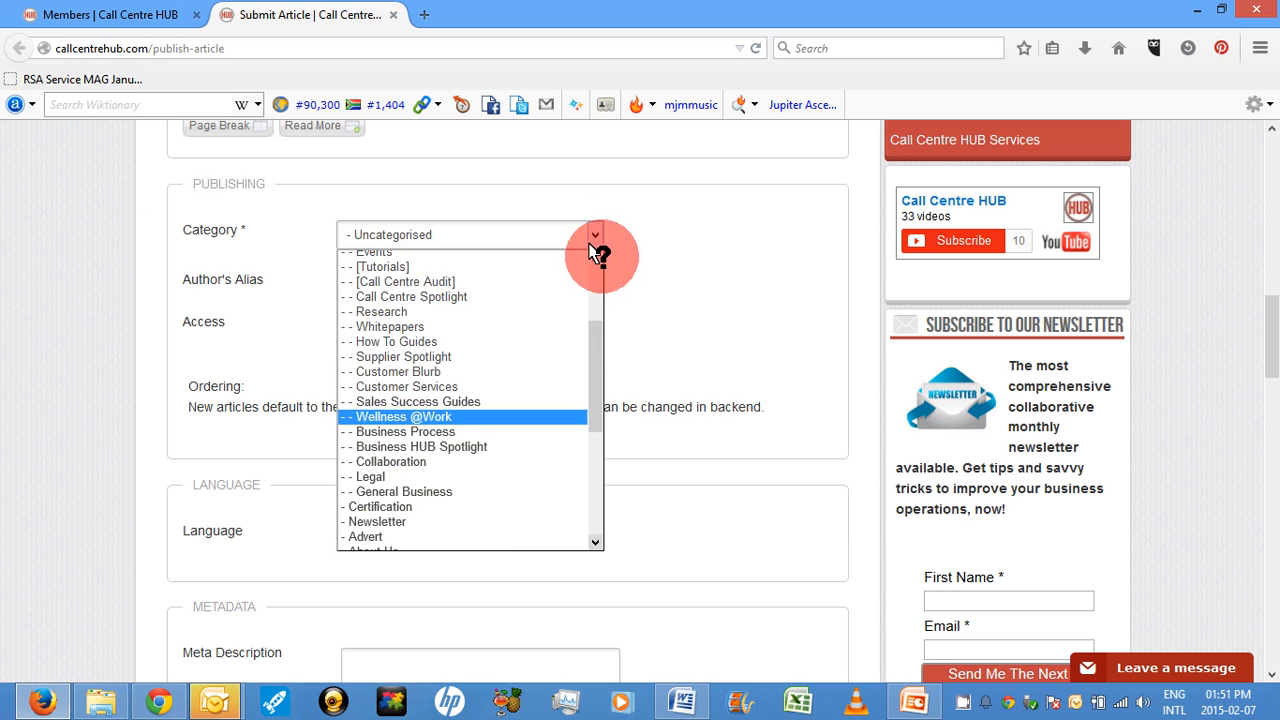
pyautogui.scroll(3, 590, 251)
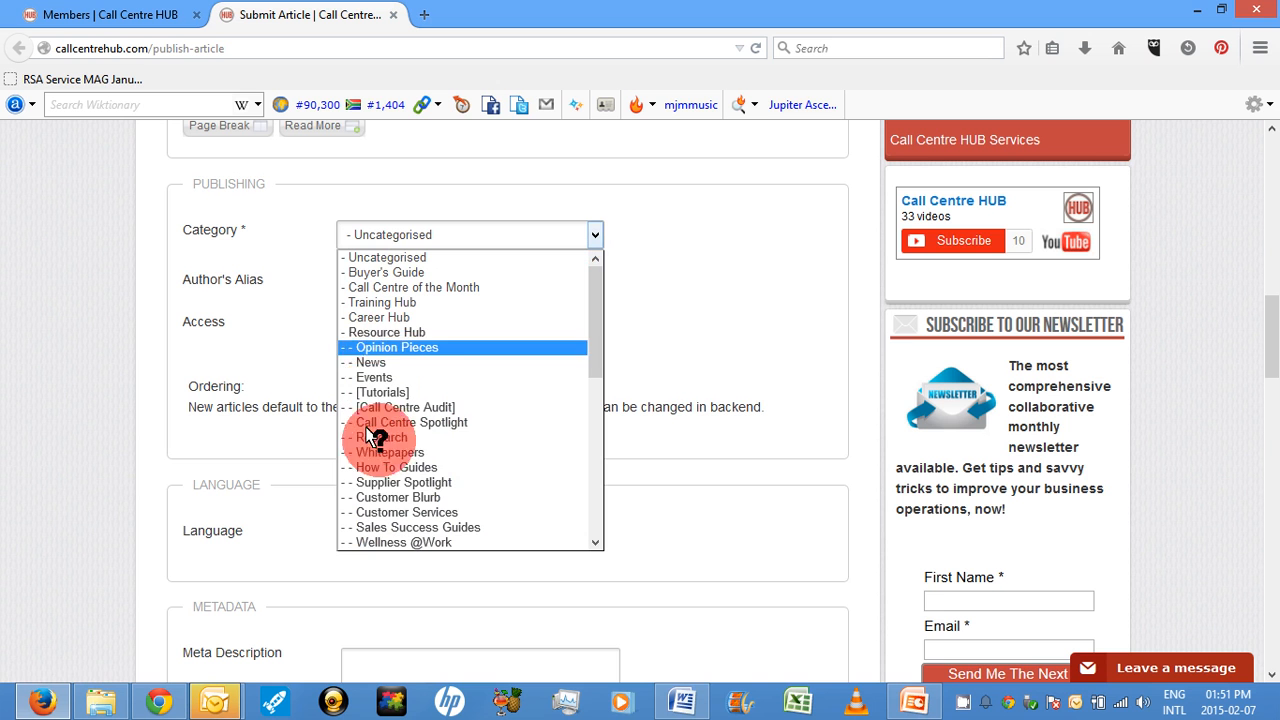
pyautogui.click(407, 466)
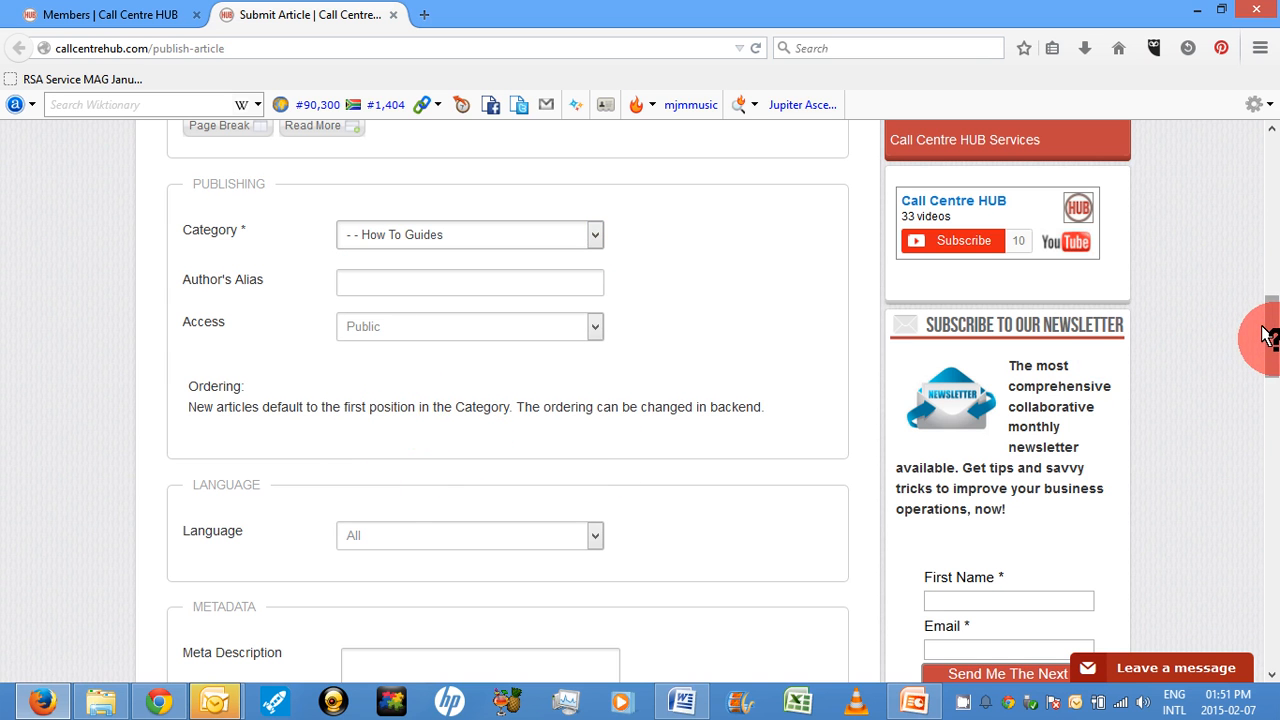
# - Enter the metadata keywords "business,service,call centre," for the article
pyautogui.scroll(-2, 1268, 350)
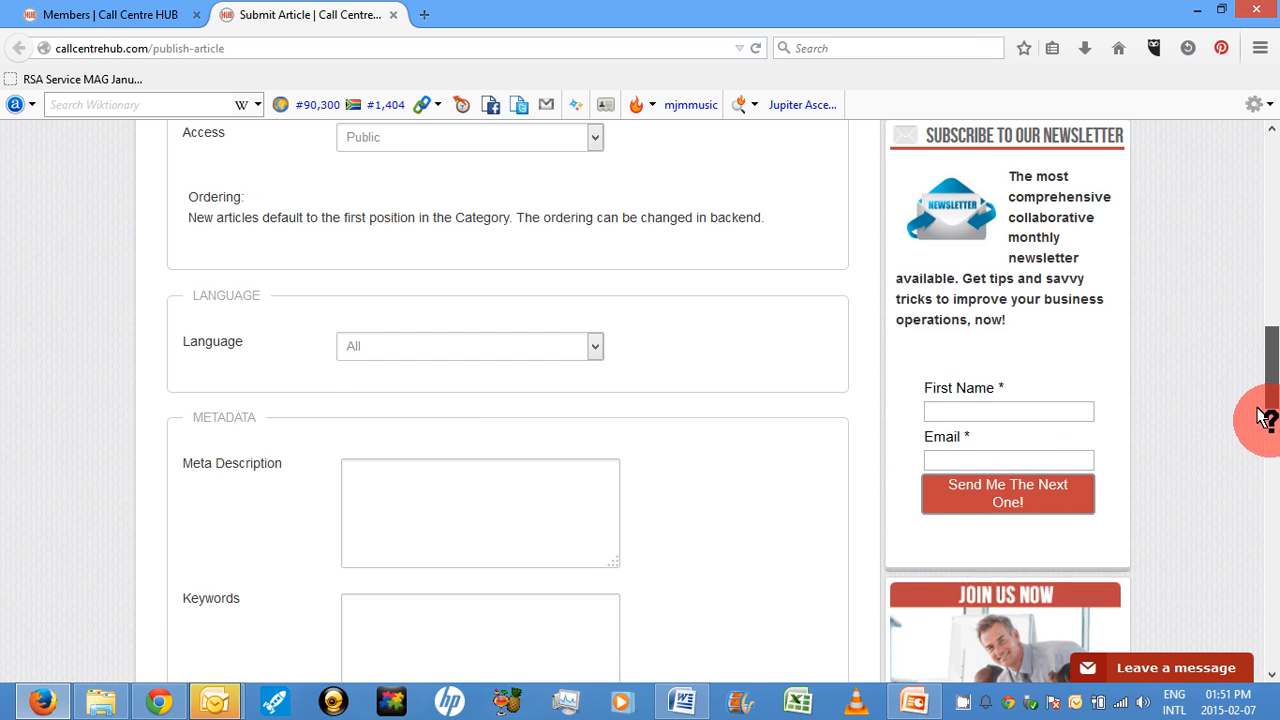
pyautogui.scroll(-3, 1262, 398)
pyautogui.scroll(1, 1265, 398)
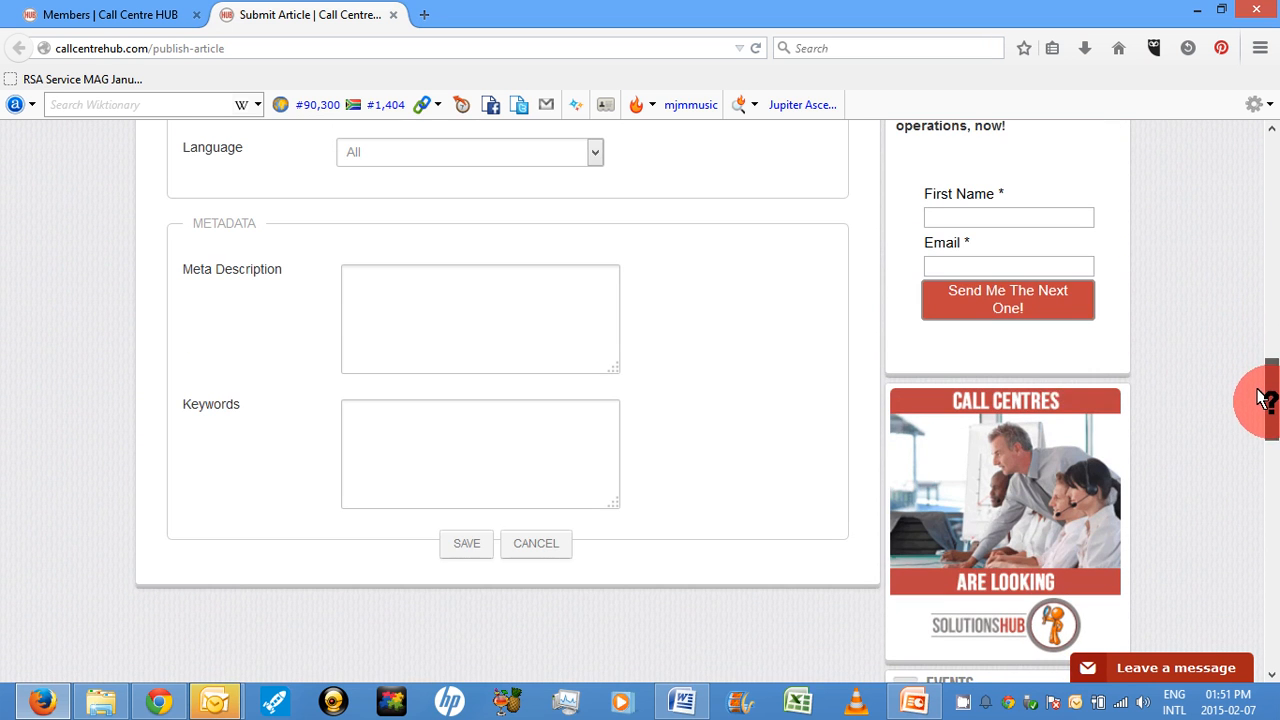
pyautogui.click(524, 410)
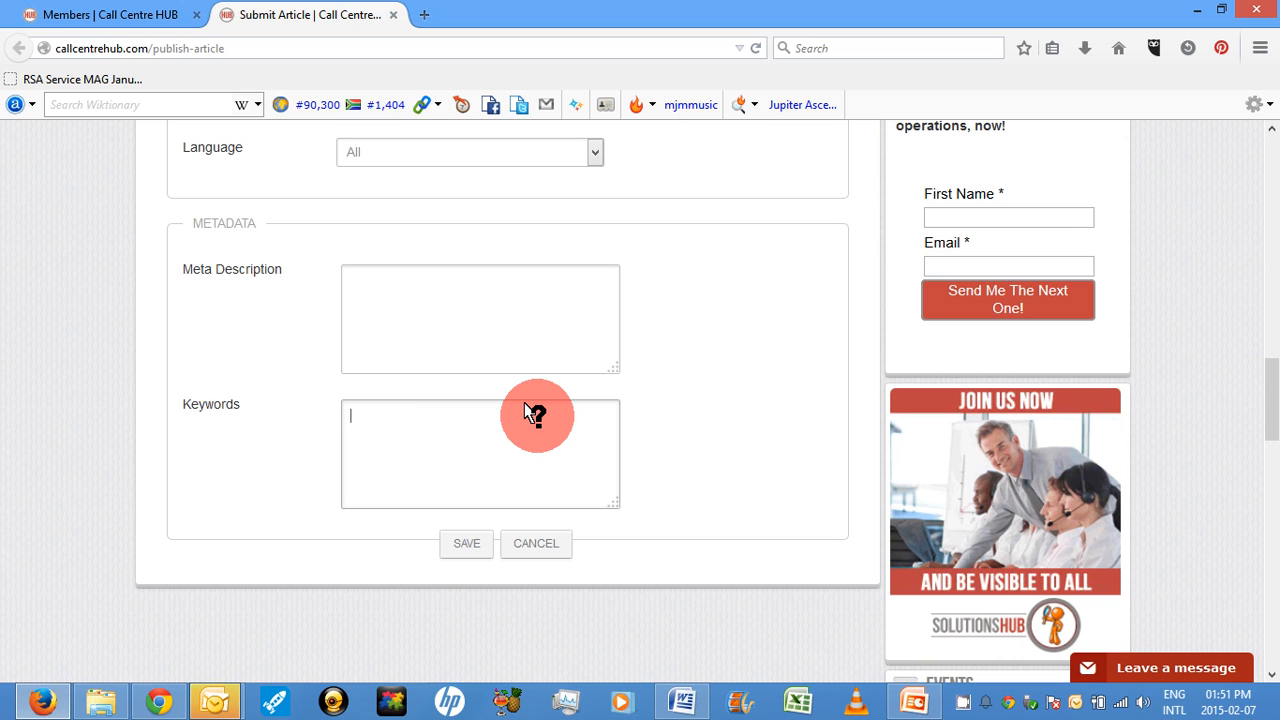
pyautogui.write('business')
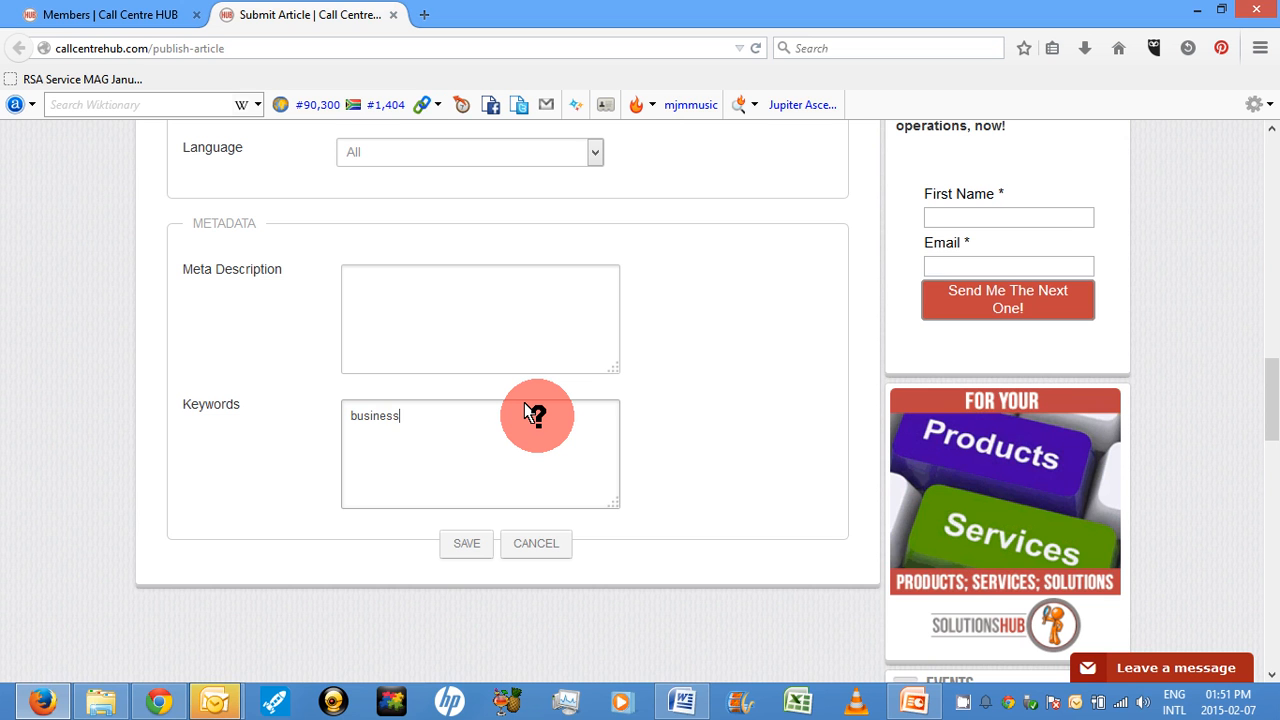
pyautogui.write(',ser')
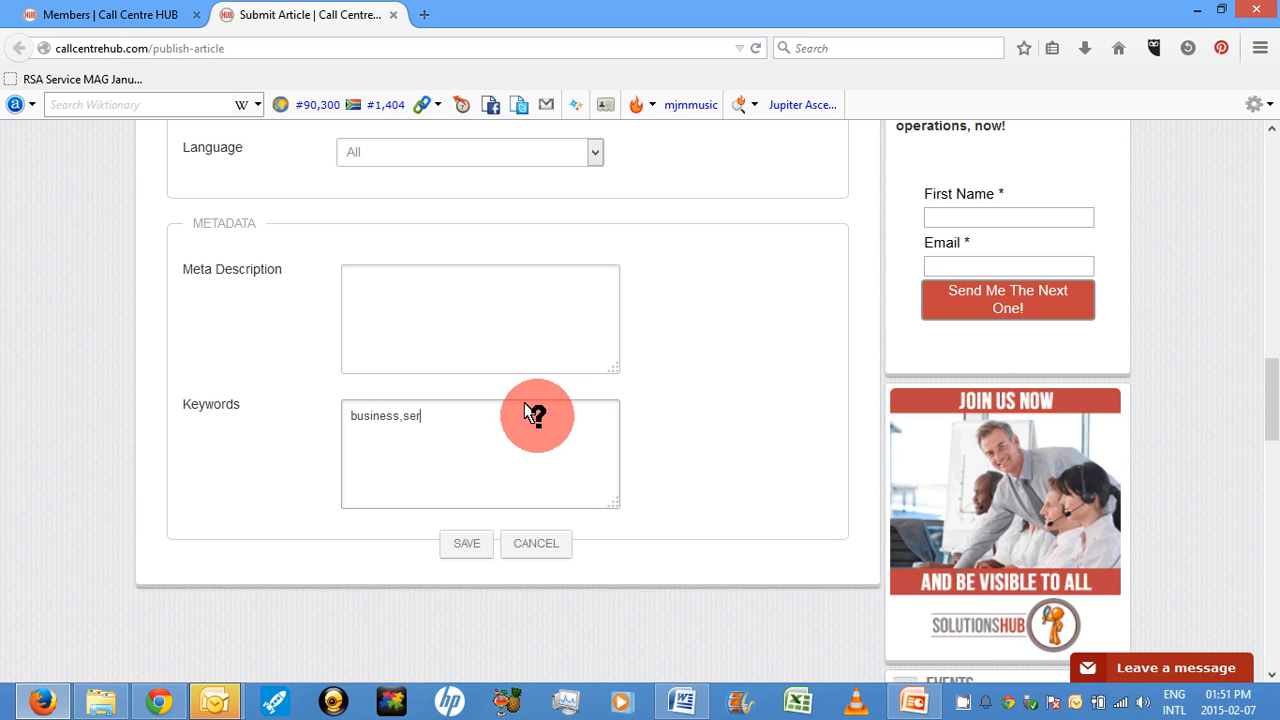
pyautogui.write('vice')
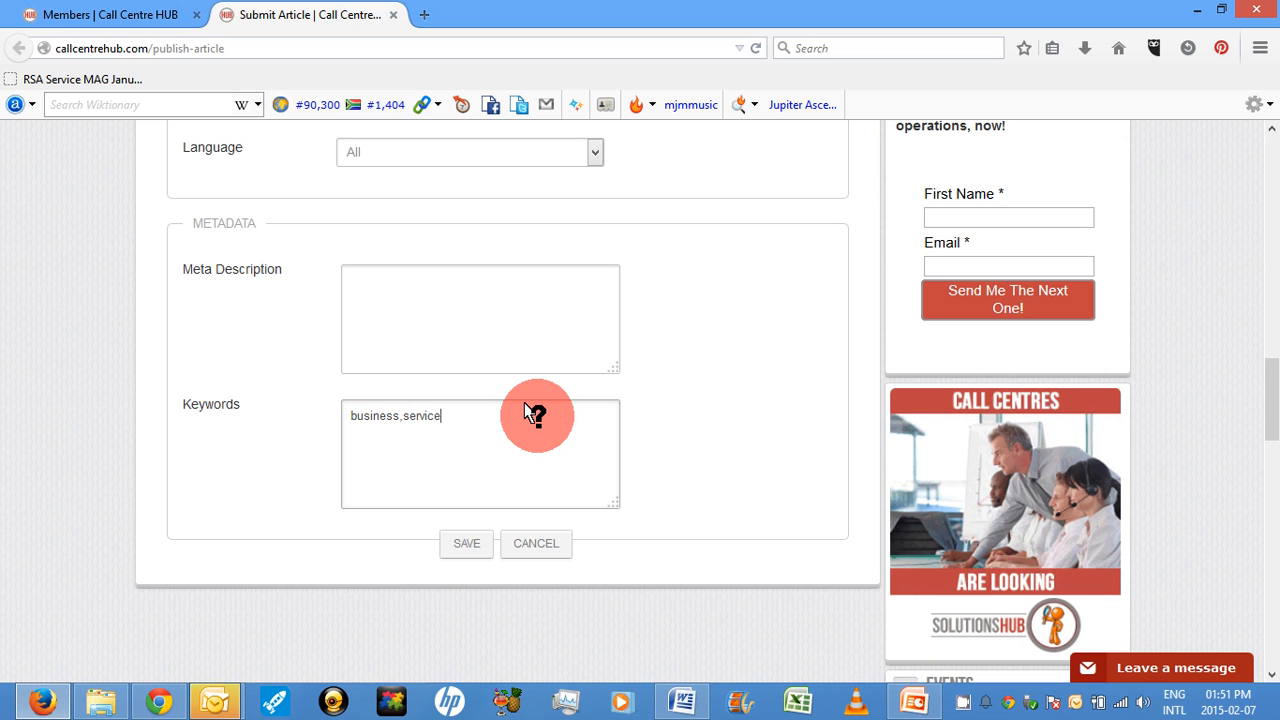
pyautogui.write(',callcentre,')
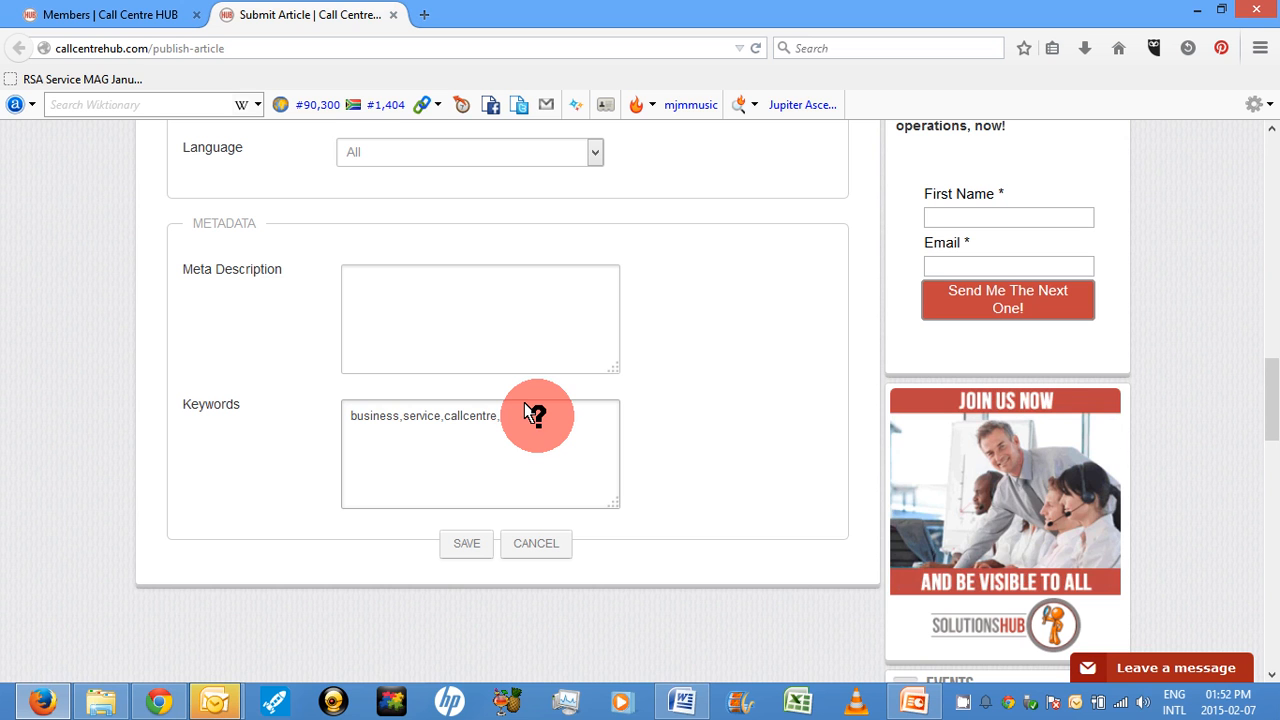
pyautogui.click(464, 416)
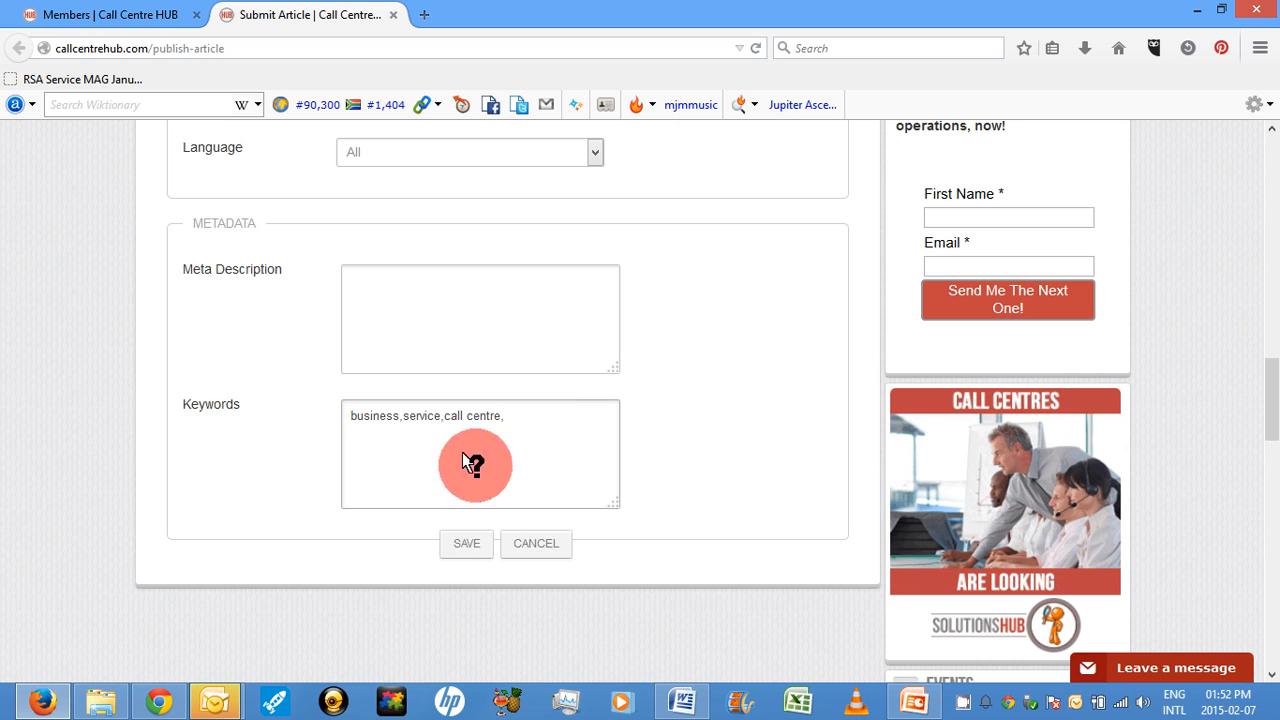
# - Save the article to submit it, check the home page for the submission notice, and close that page
pyautogui.click(452, 545)
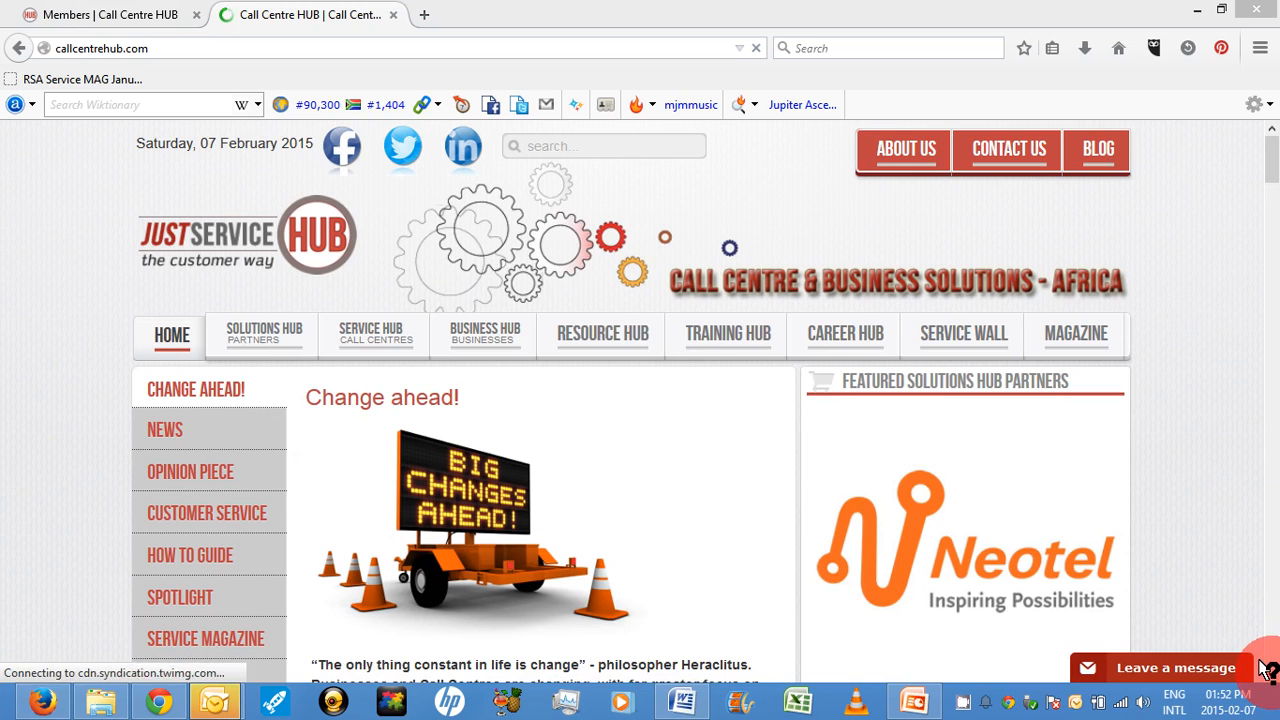
pyautogui.scroll(-6, 1265, 668)
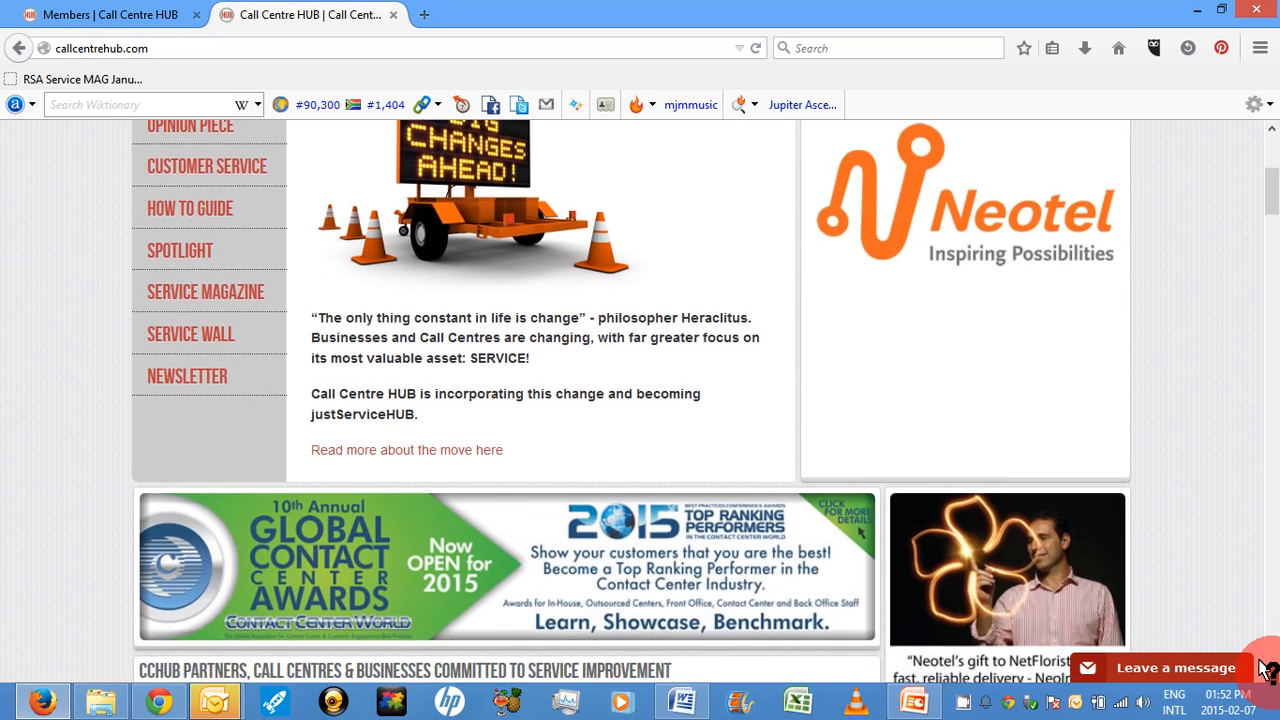
pyautogui.scroll(-4, 1265, 668)
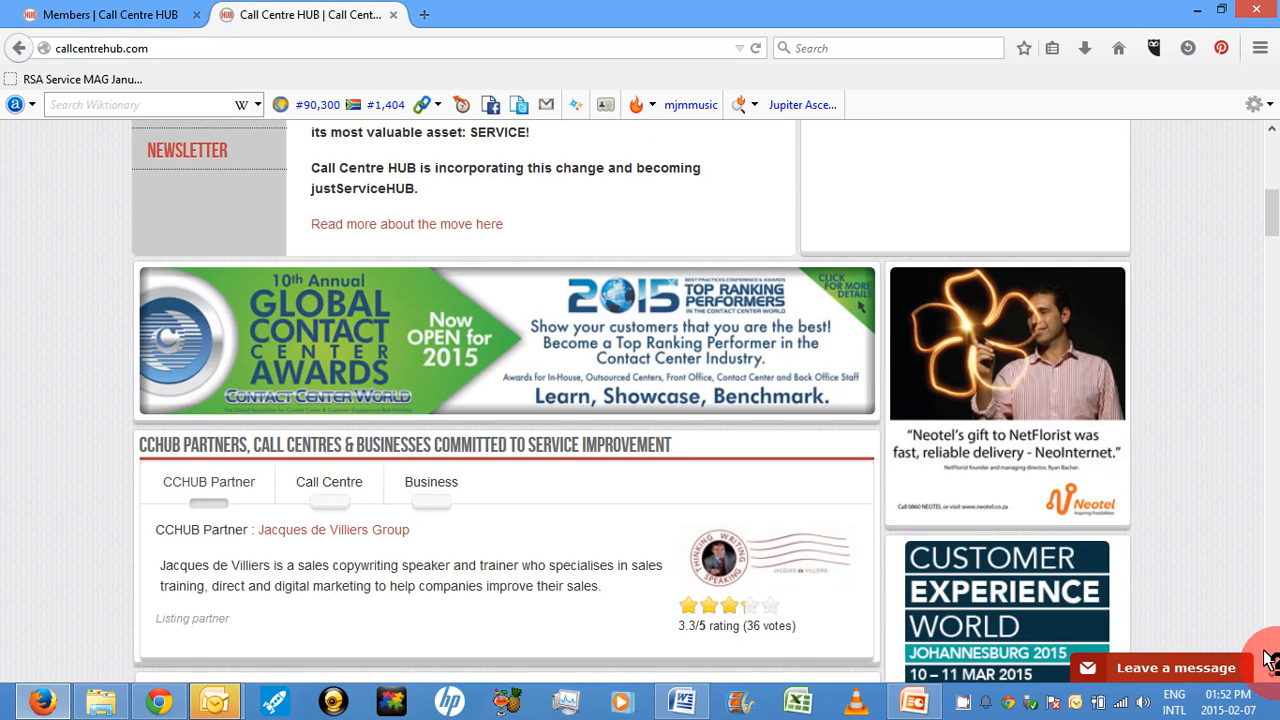
pyautogui.scroll(-4, 1266, 661)
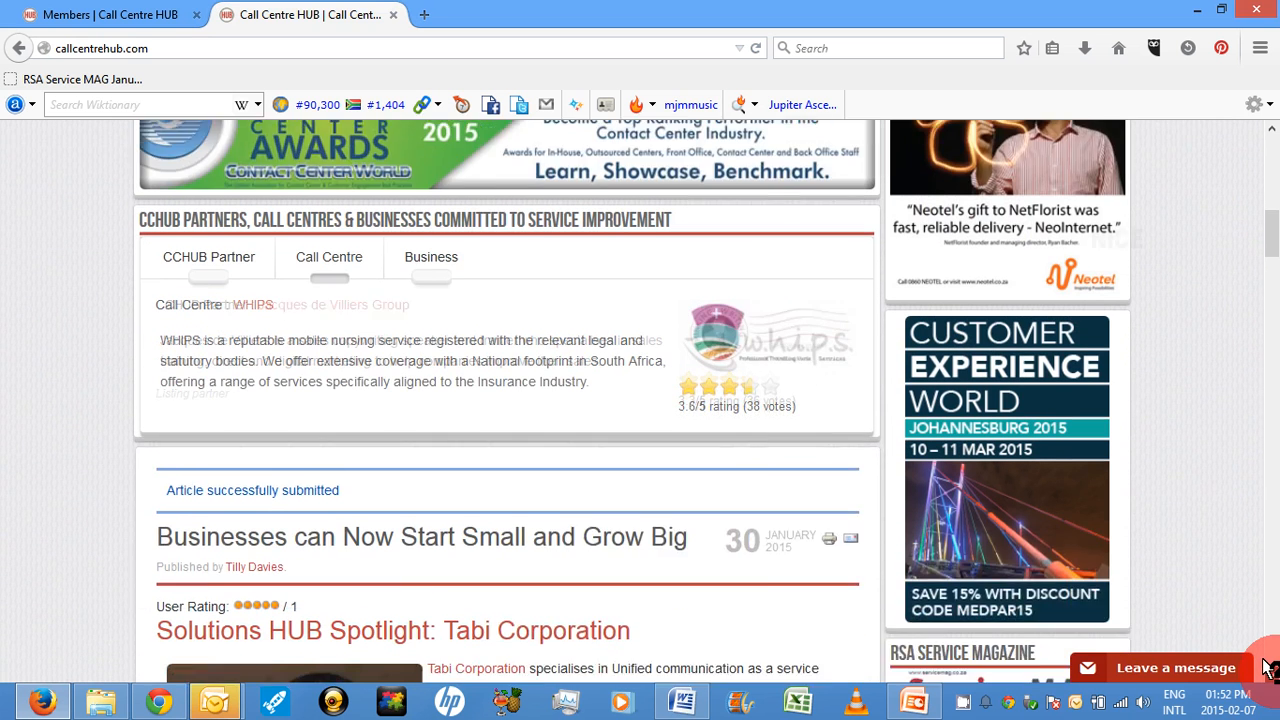
pyautogui.scroll(-1, 1265, 668)
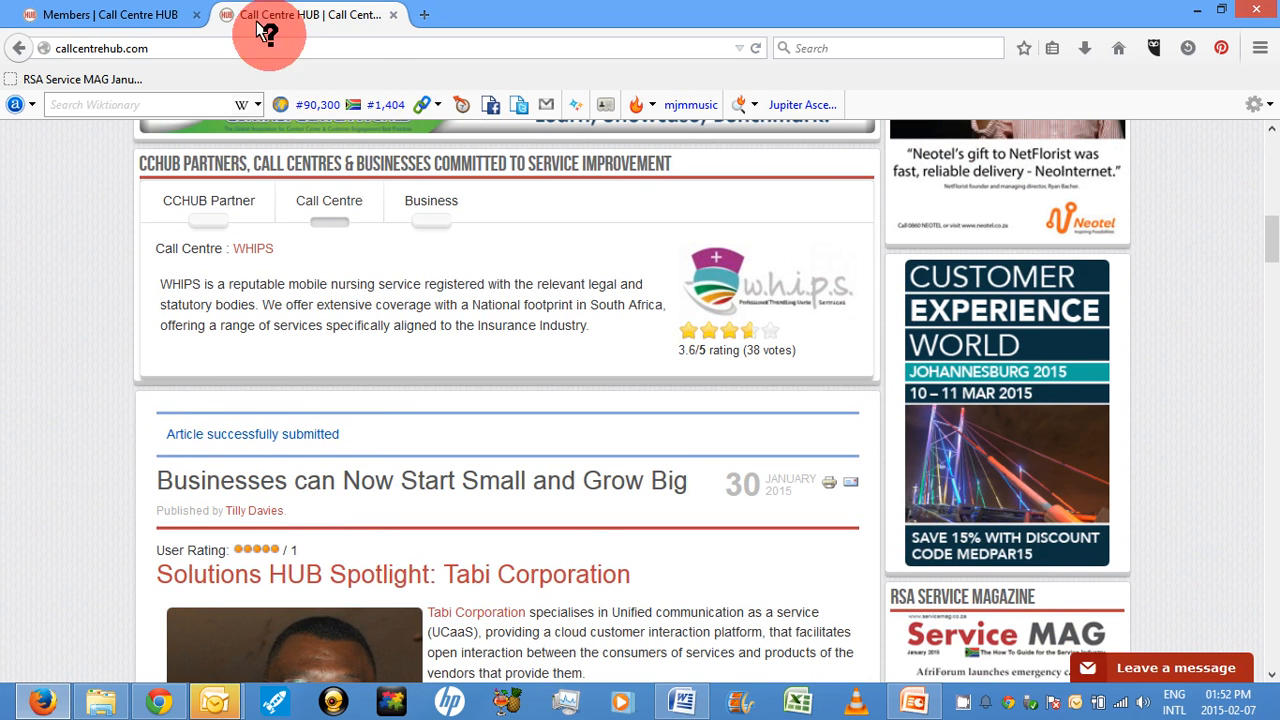
pyautogui.click(393, 14)
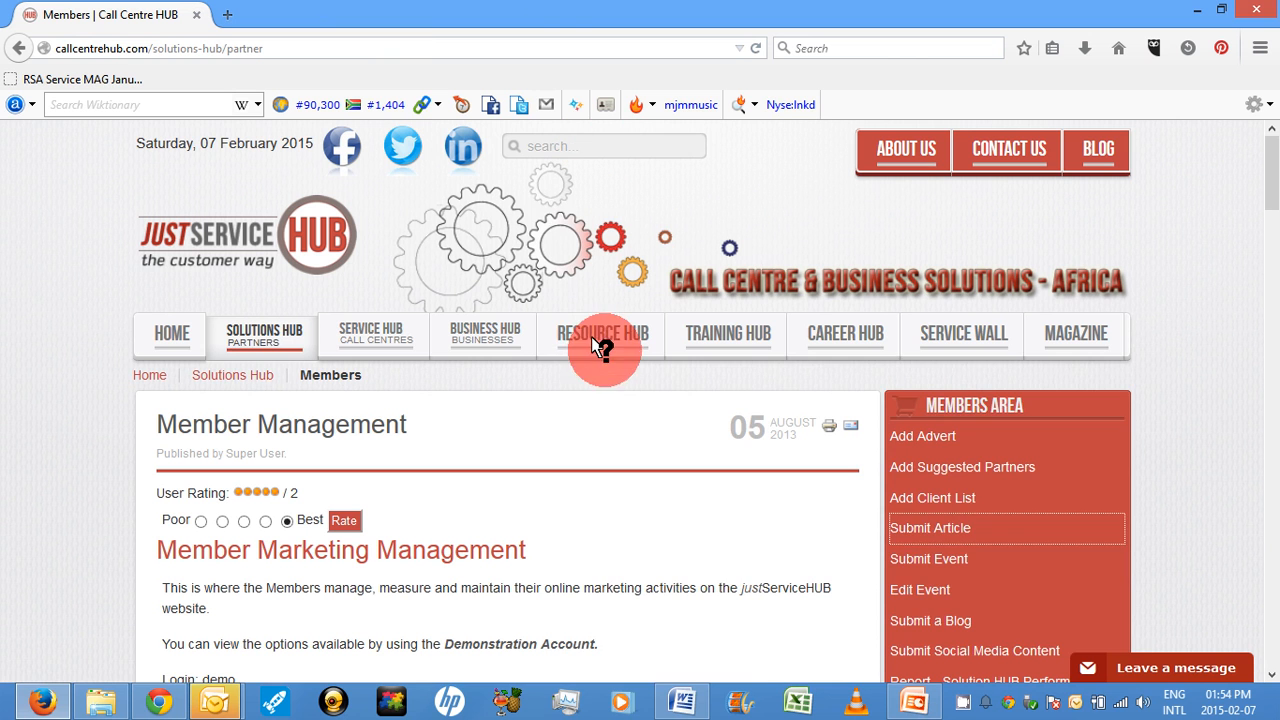
# - From the Resource Hub's News listing, open and read through the full article "Attix5 offers high-speed V8 Peregrine backup"
pyautogui.moveTo(590, 333)
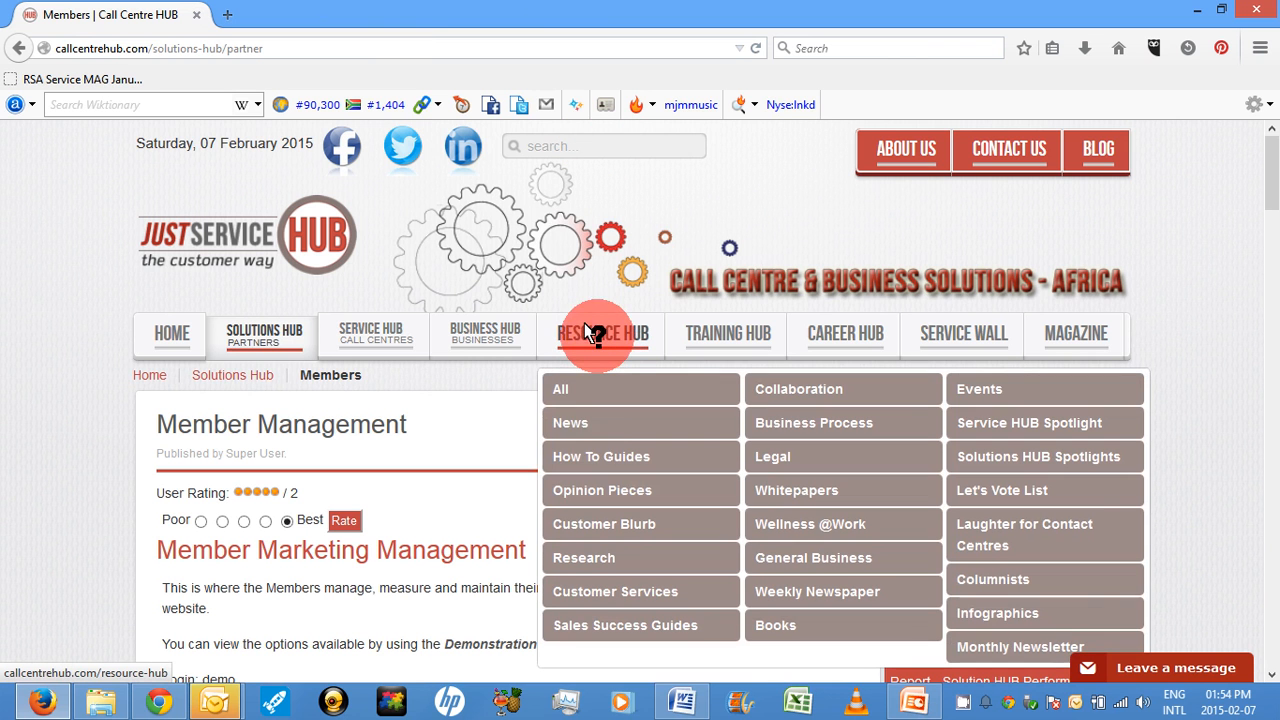
pyautogui.click(585, 424)
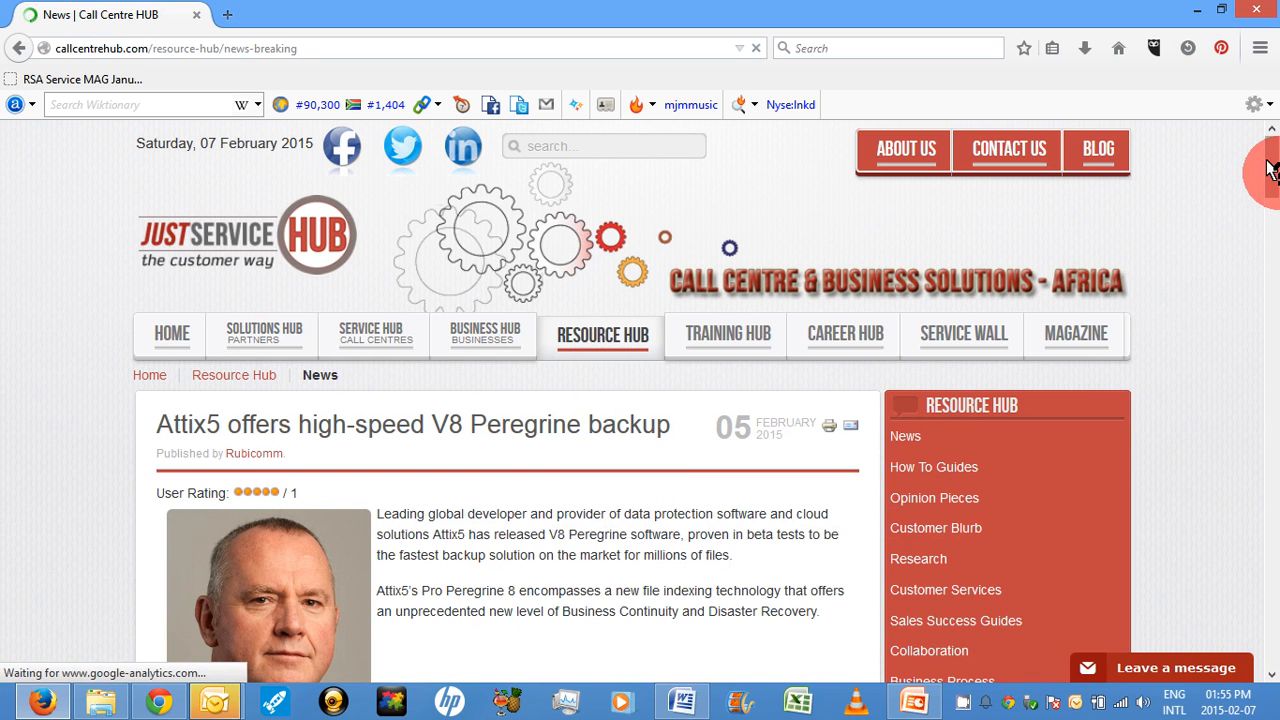
pyautogui.scroll(-5, 1265, 200)
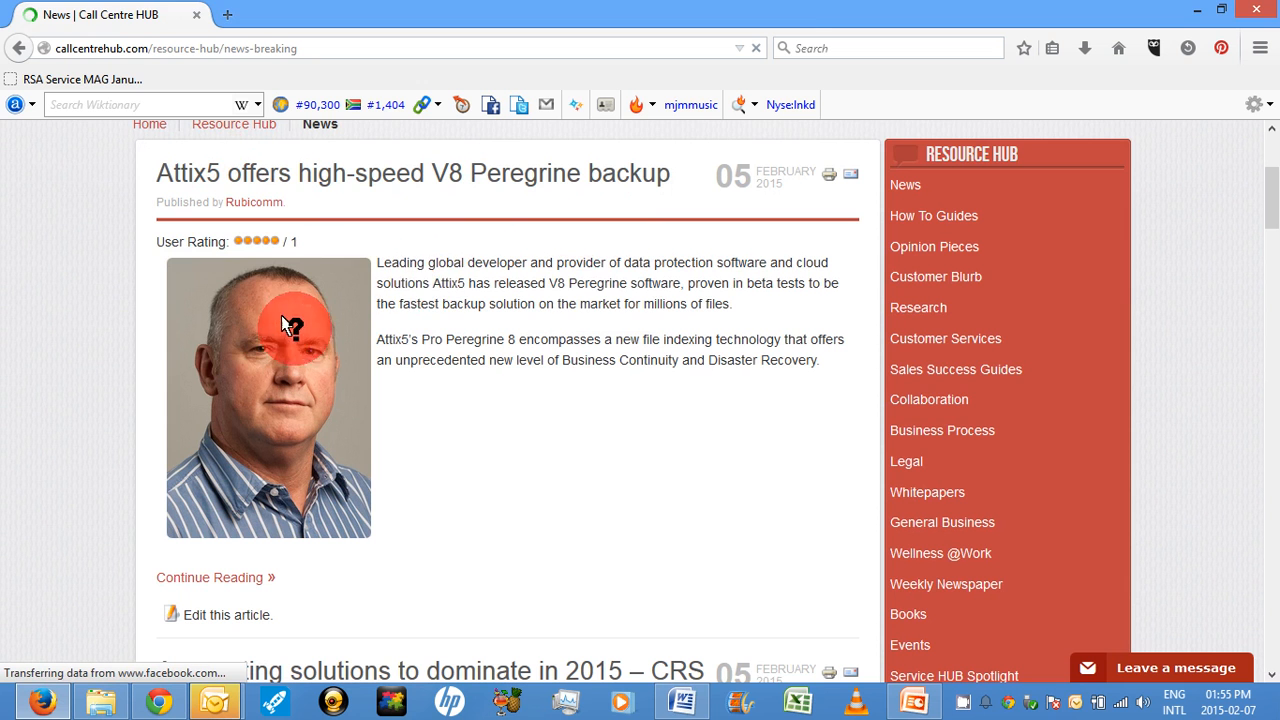
pyautogui.click(195, 577)
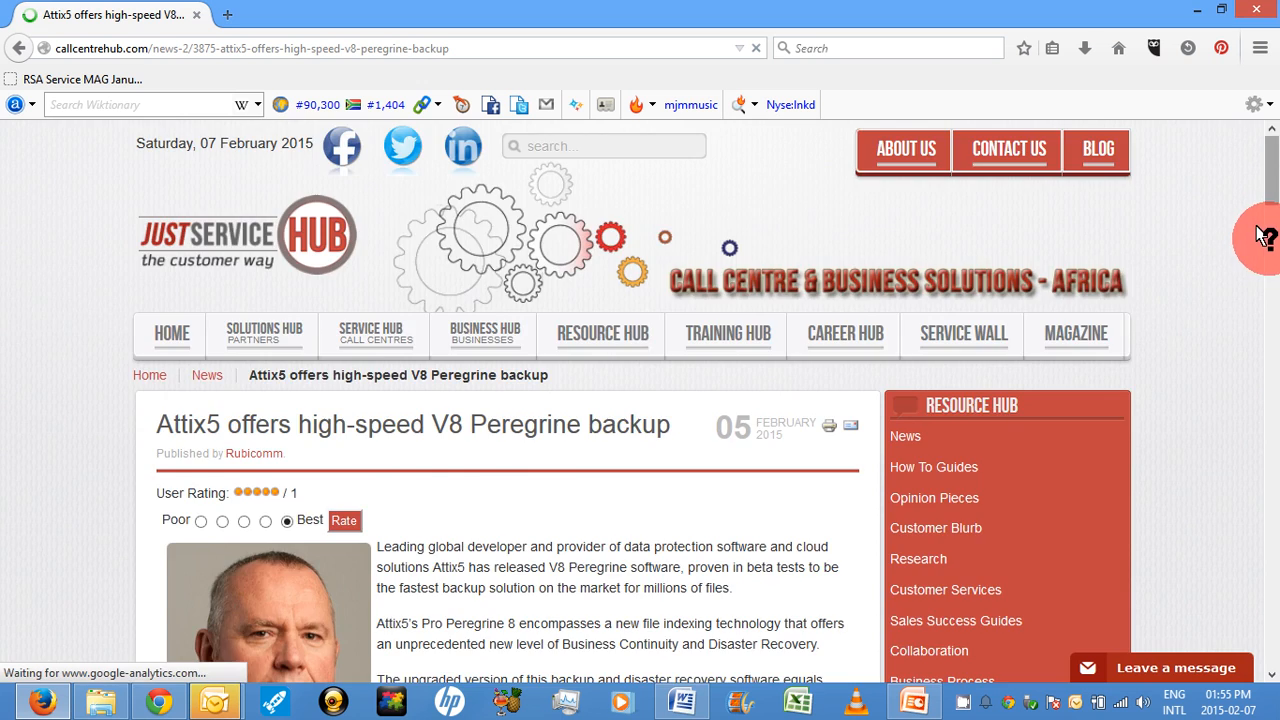
pyautogui.scroll(-5, 1267, 260)
pyautogui.scroll(-8, 1267, 272)
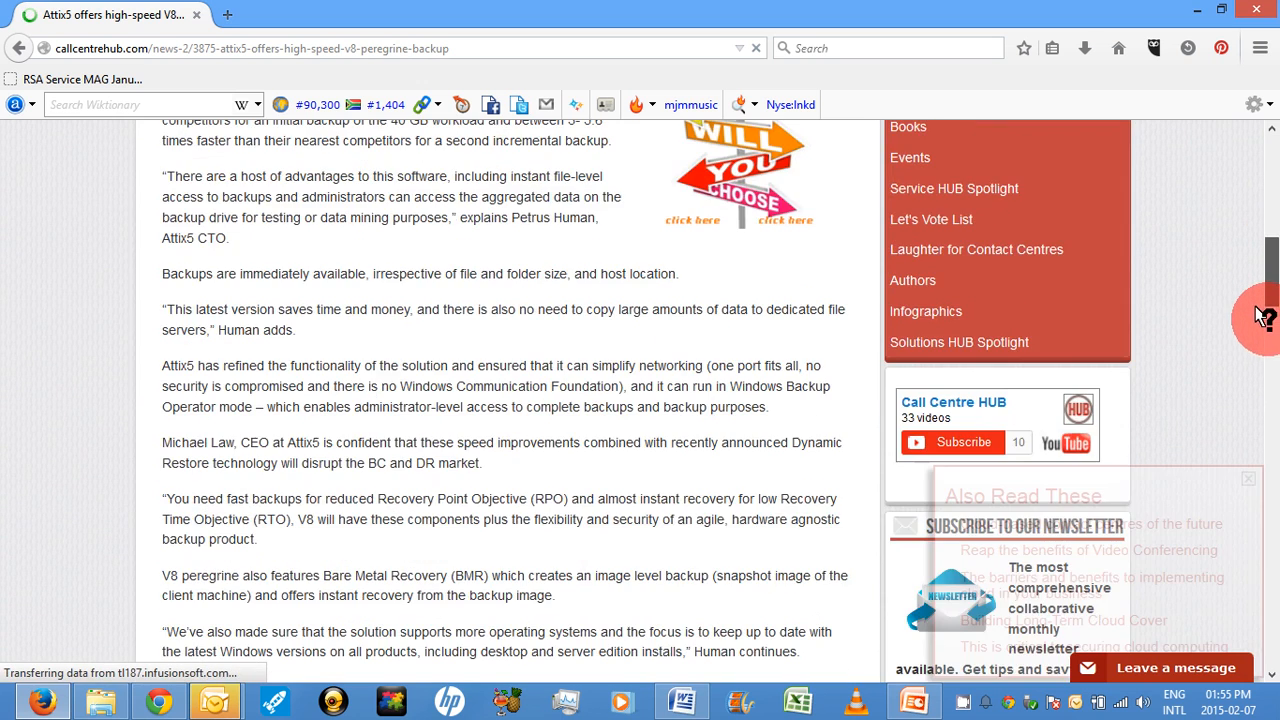
pyautogui.scroll(-4, 1265, 362)
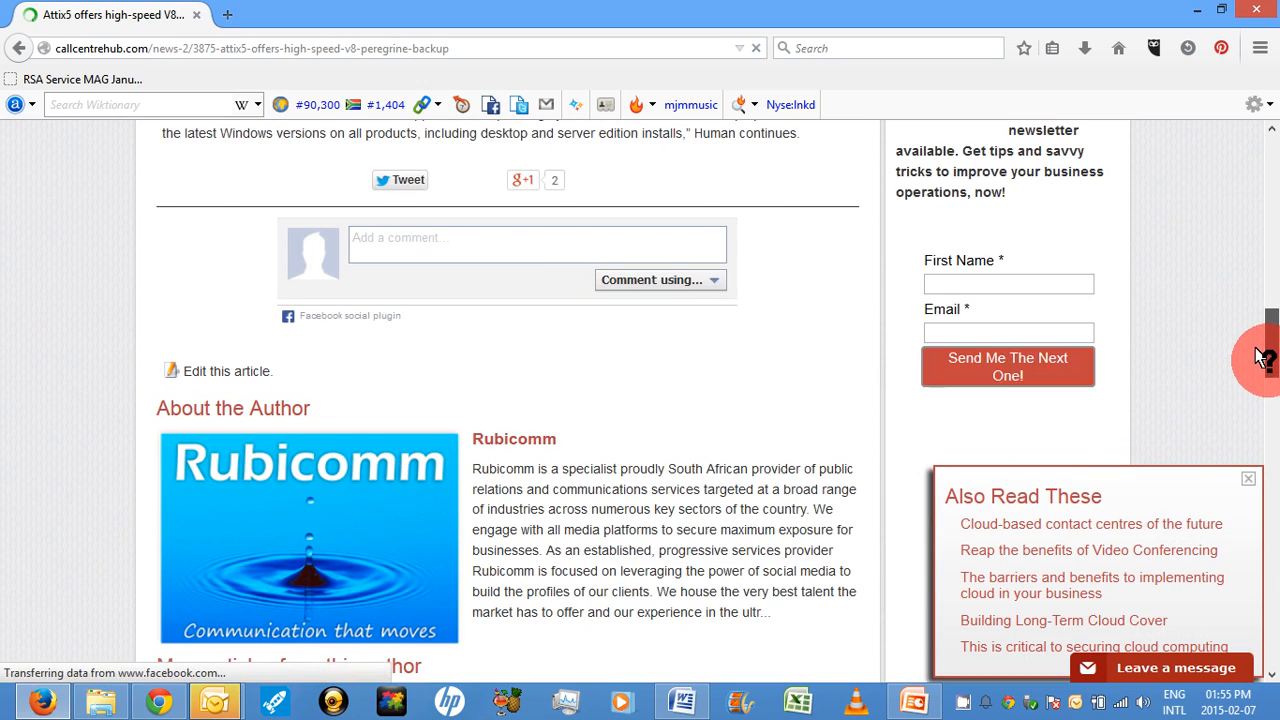
pyautogui.moveTo(1262, 316); pyautogui.dragTo(1266, 160)
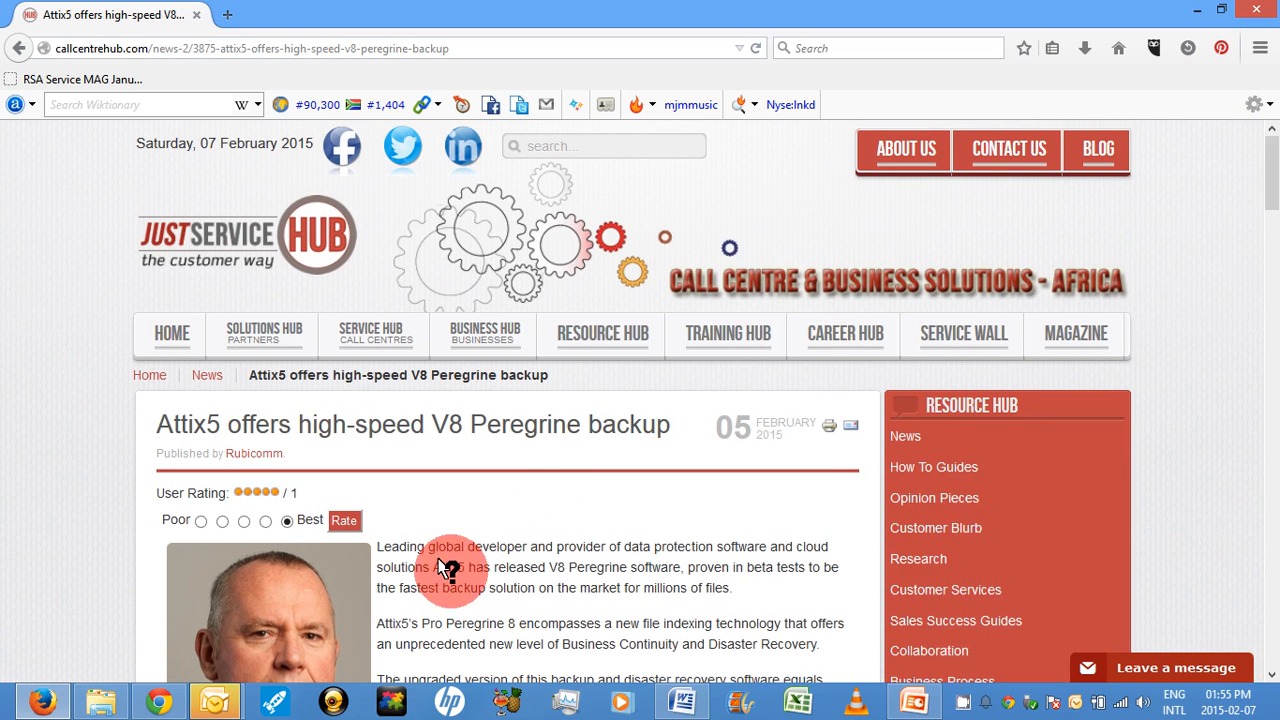
# - Return to the News listing and bring up the list of Resource Hub categories
pyautogui.click(197, 374)
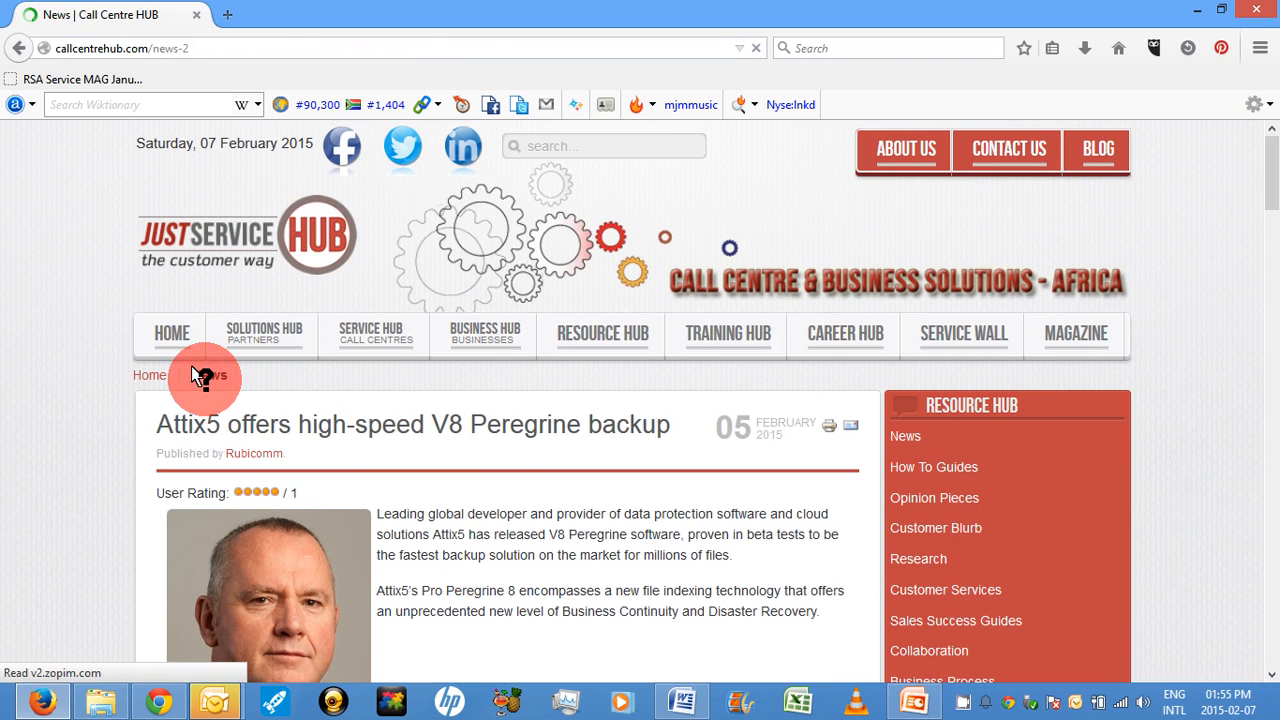
pyautogui.moveTo(580, 348)
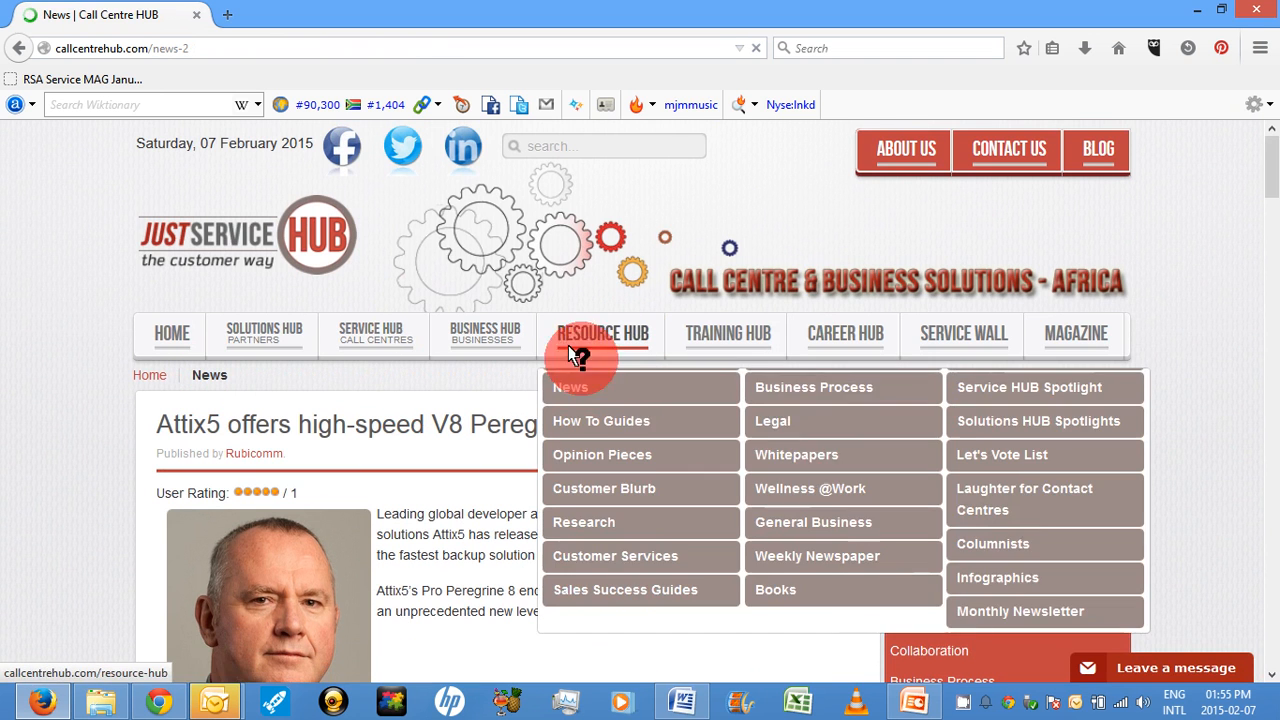